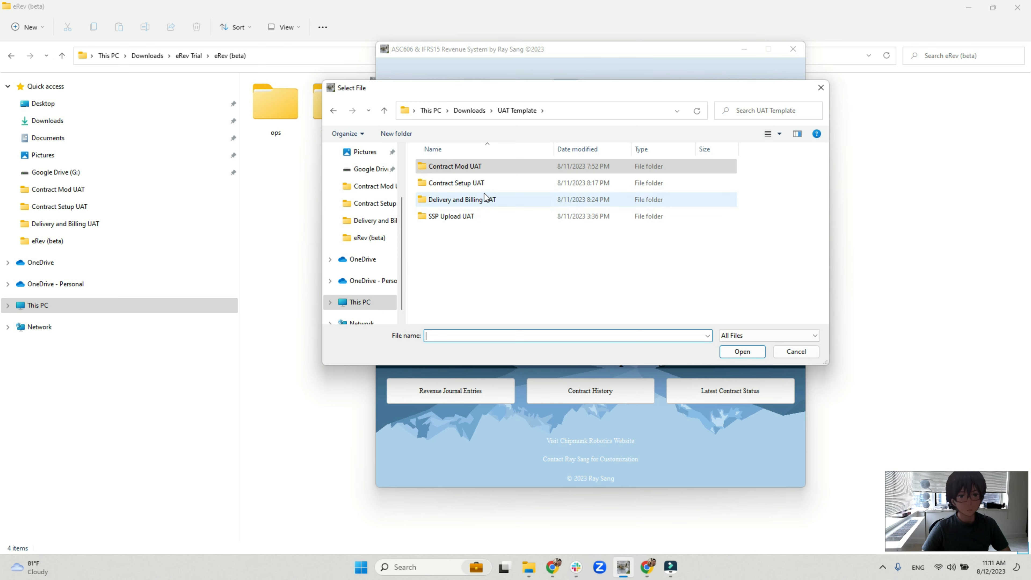
Cancel the file selection in the Delivery and Billing UAT folder and back up the database
{"action": "double_click", "coordinate": [486, 200]}
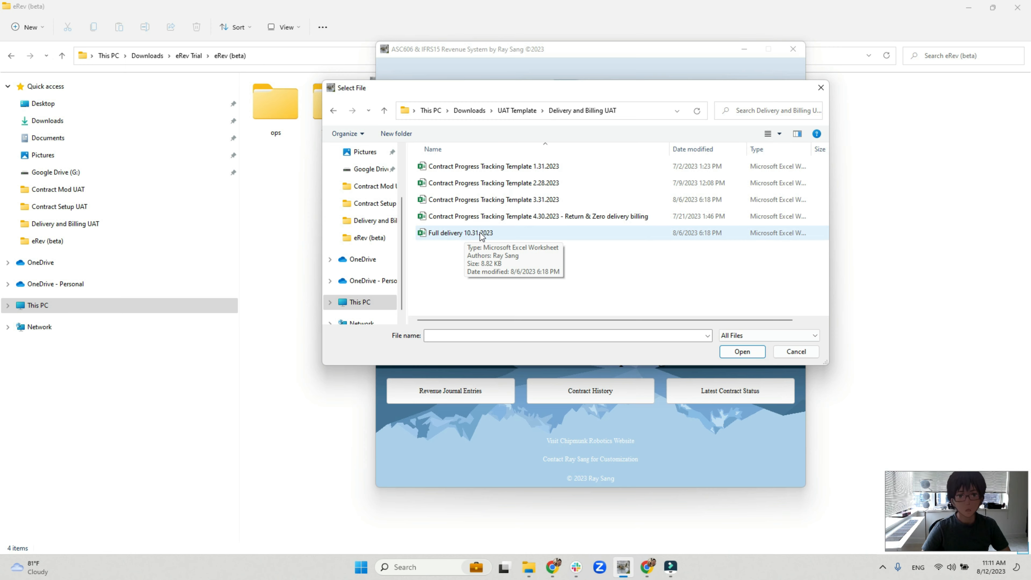
{"action": "left_click", "coordinate": [796, 351]}
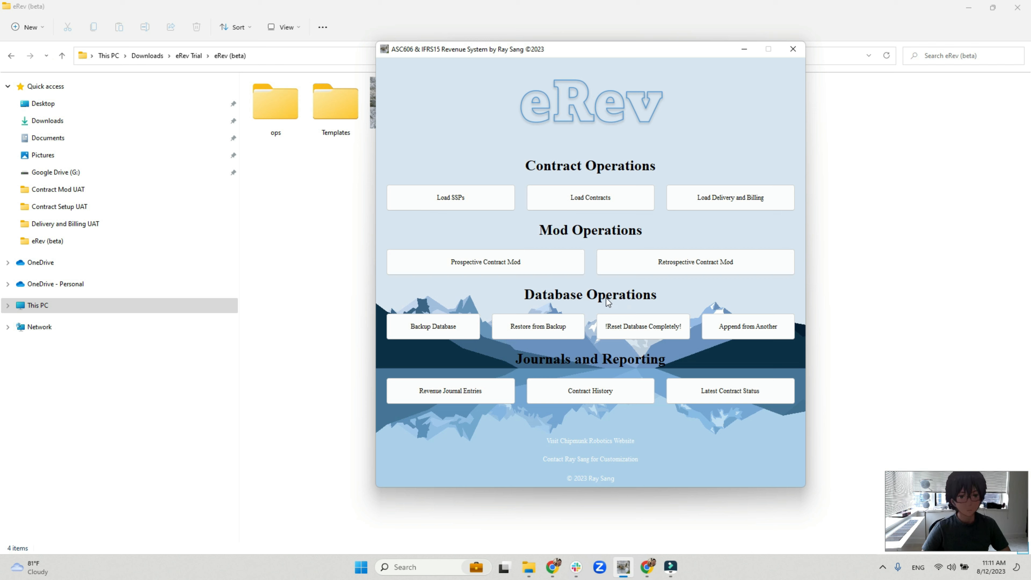
{"action": "left_click", "coordinate": [430, 334]}
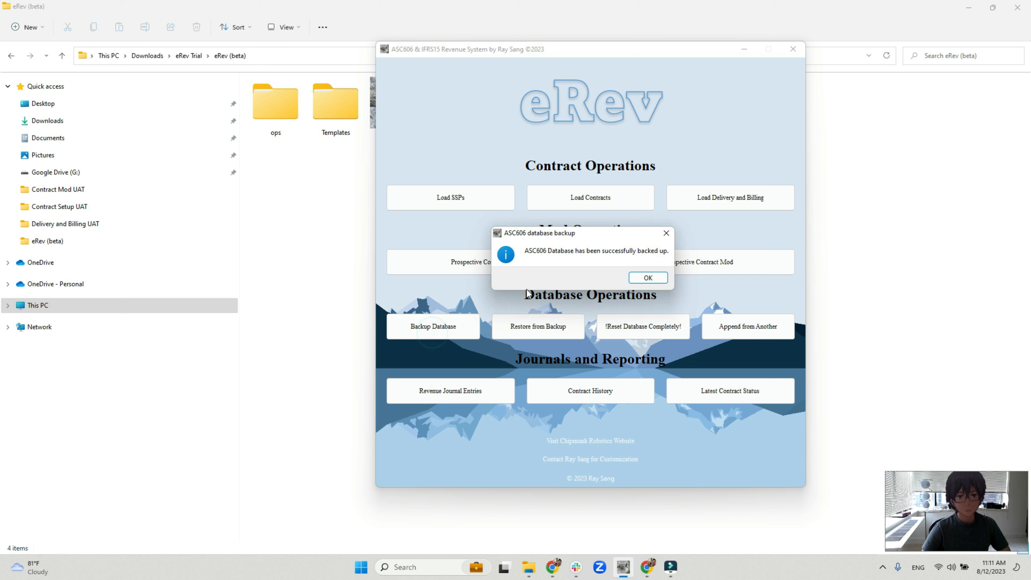
{"action": "left_click", "coordinate": [637, 278]}
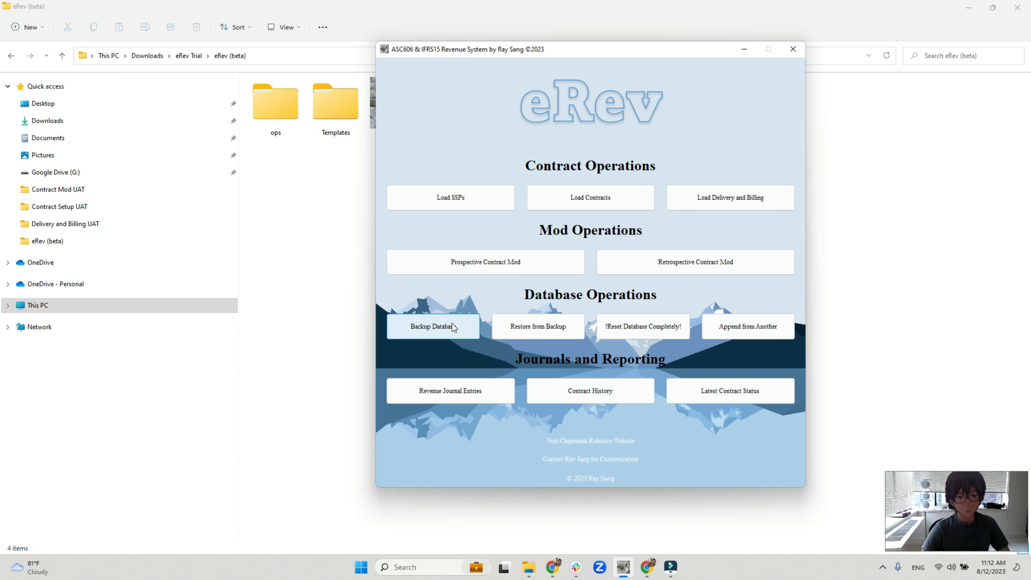
Restore the database from the backup file and create a fresh backup of it
{"action": "left_click", "coordinate": [514, 332]}
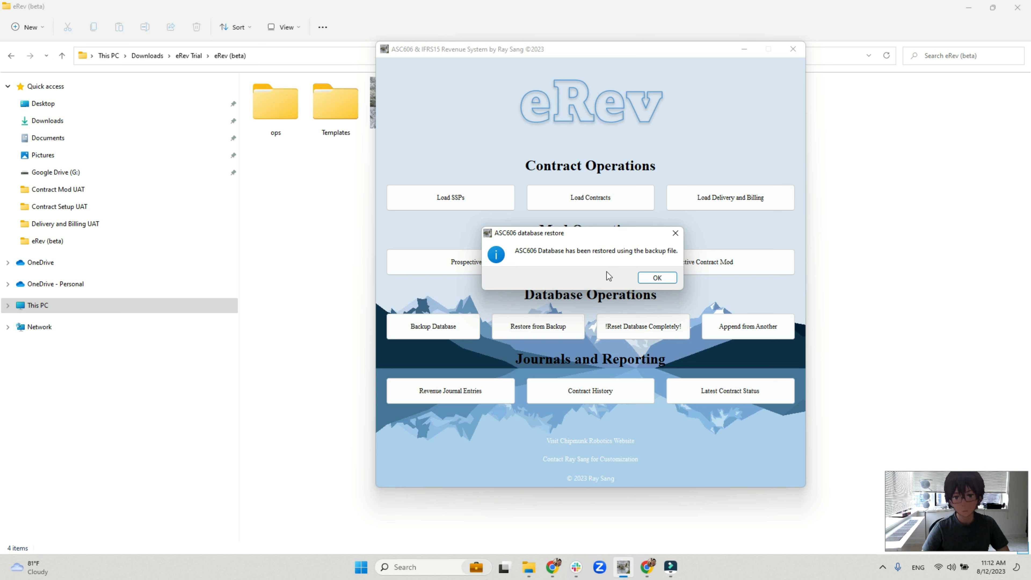
{"action": "left_click", "coordinate": [644, 276]}
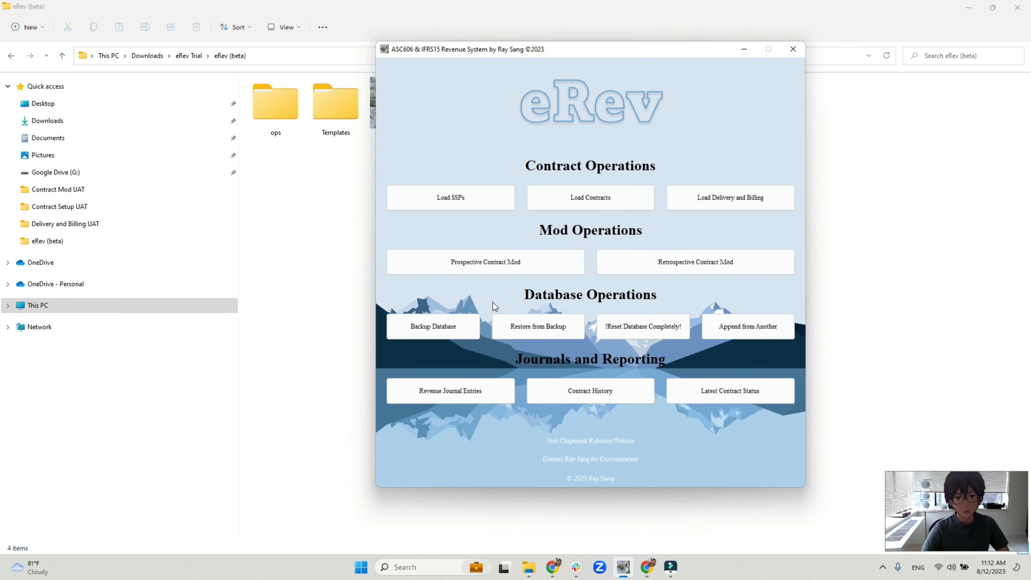
{"action": "left_click", "coordinate": [437, 327]}
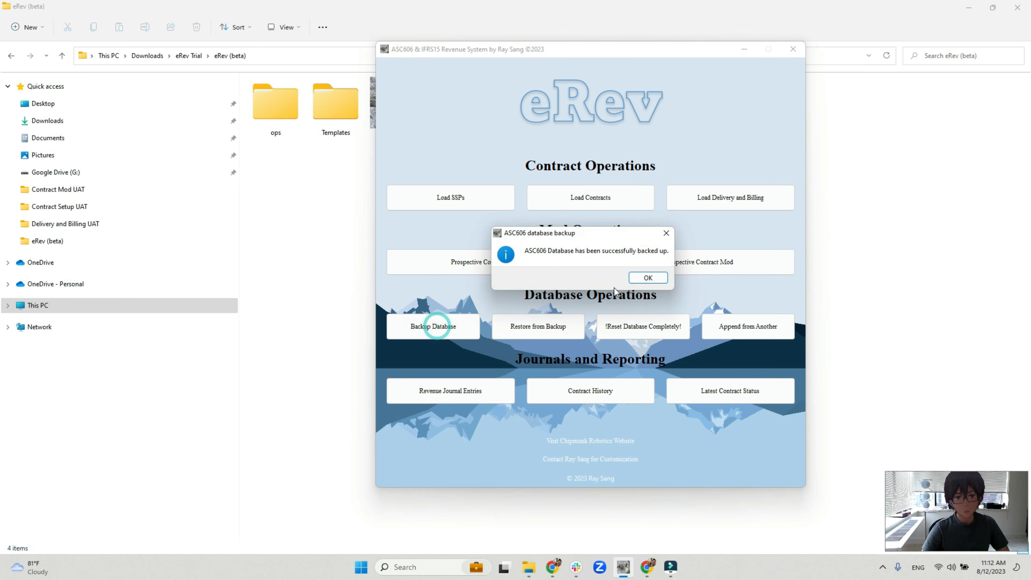
{"action": "left_click", "coordinate": [641, 280]}
Load deliveries and billings from the Full delivery 10.31.2023 file for the period 2023-10-31
{"action": "left_click", "coordinate": [714, 208]}
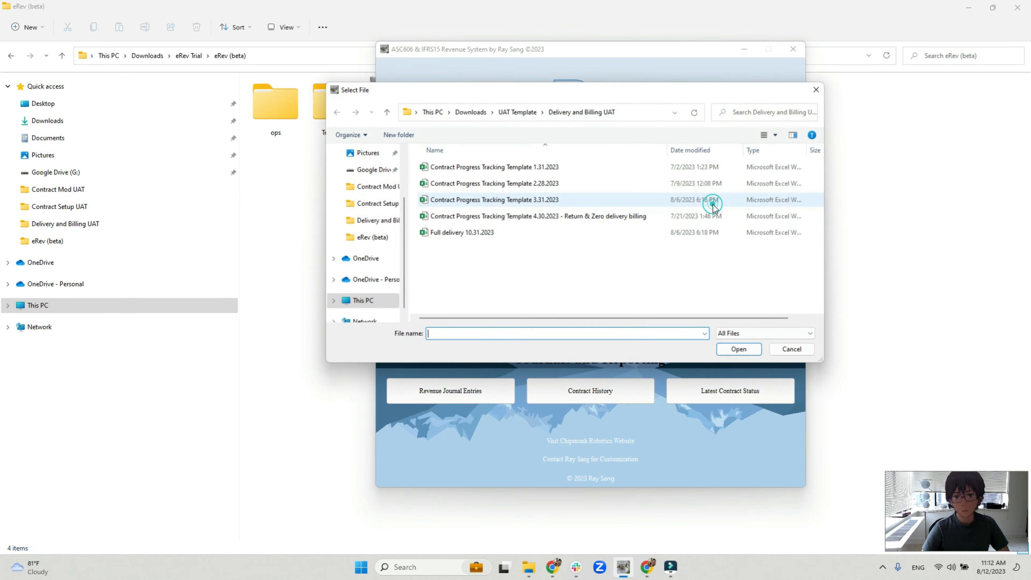
{"action": "left_click", "coordinate": [467, 236]}
{"action": "double_click", "coordinate": [466, 234]}
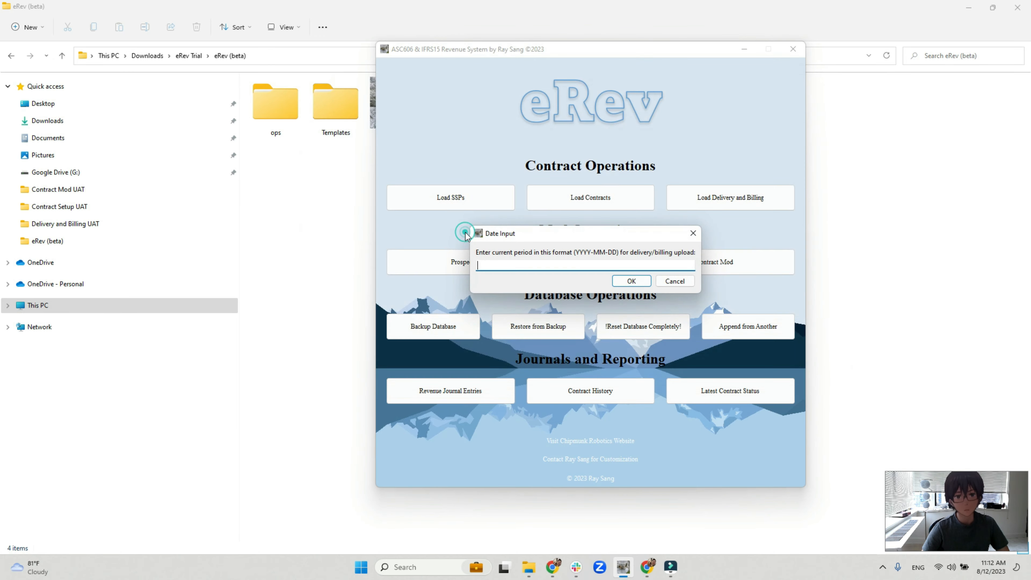
{"action": "type", "text": "2023-10-"}
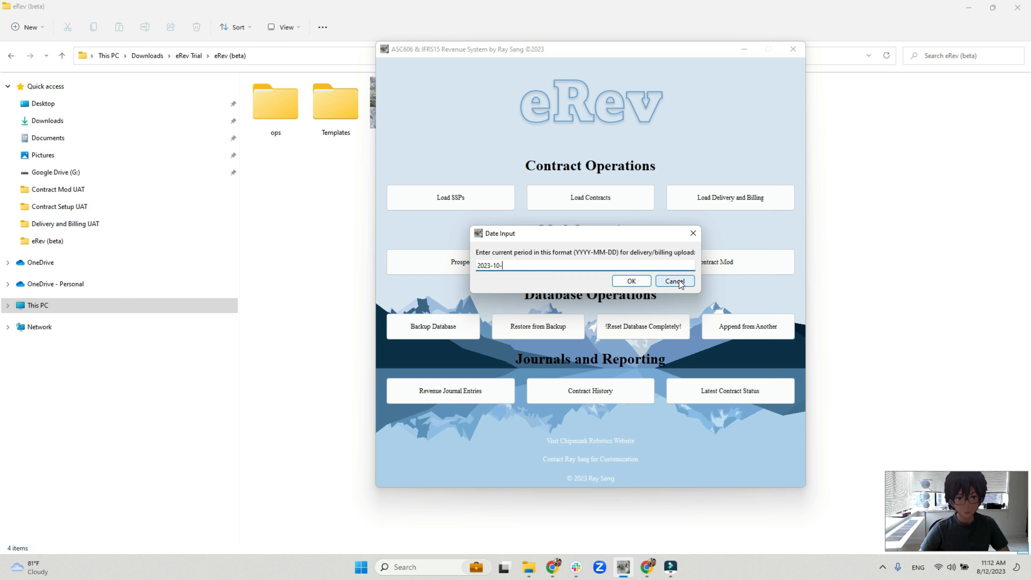
{"action": "type", "text": "31"}
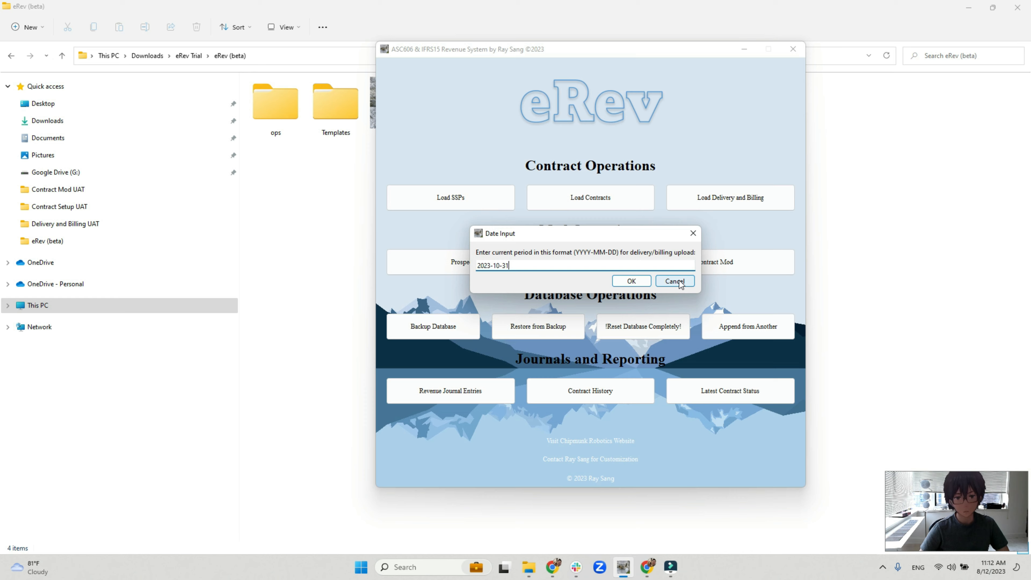
{"action": "key", "text": "Return"}
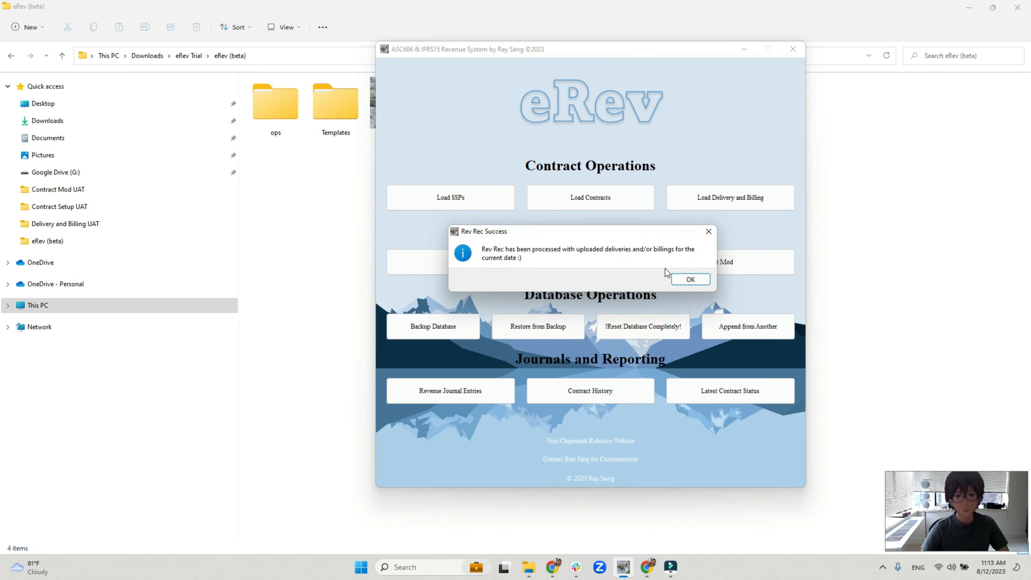
{"action": "left_click", "coordinate": [682, 279]}
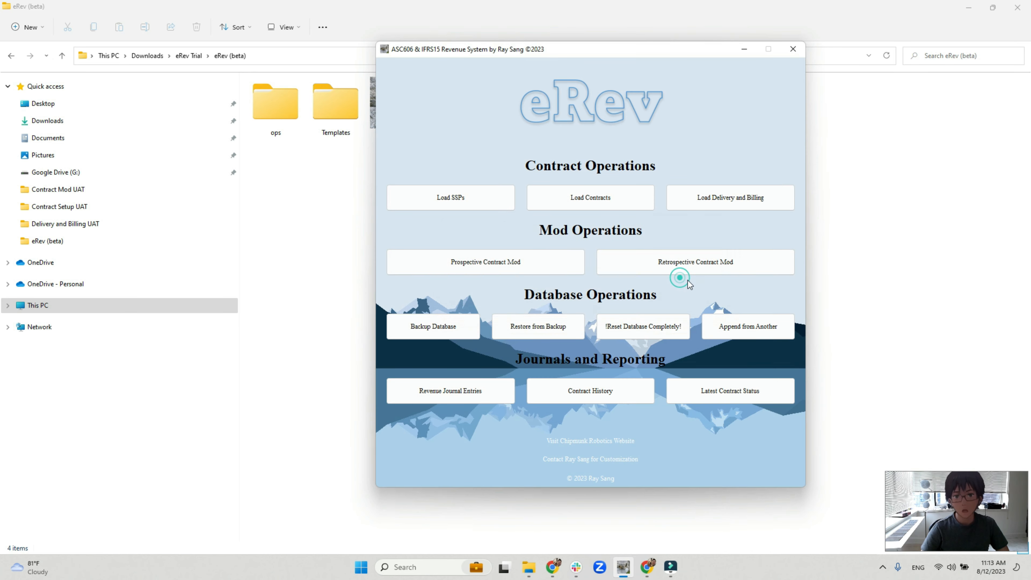
Export the latest contract status and examine the full Current Period dates in the enlarged summary
{"action": "left_click", "coordinate": [707, 394]}
{"action": "left_click", "coordinate": [574, 281]}
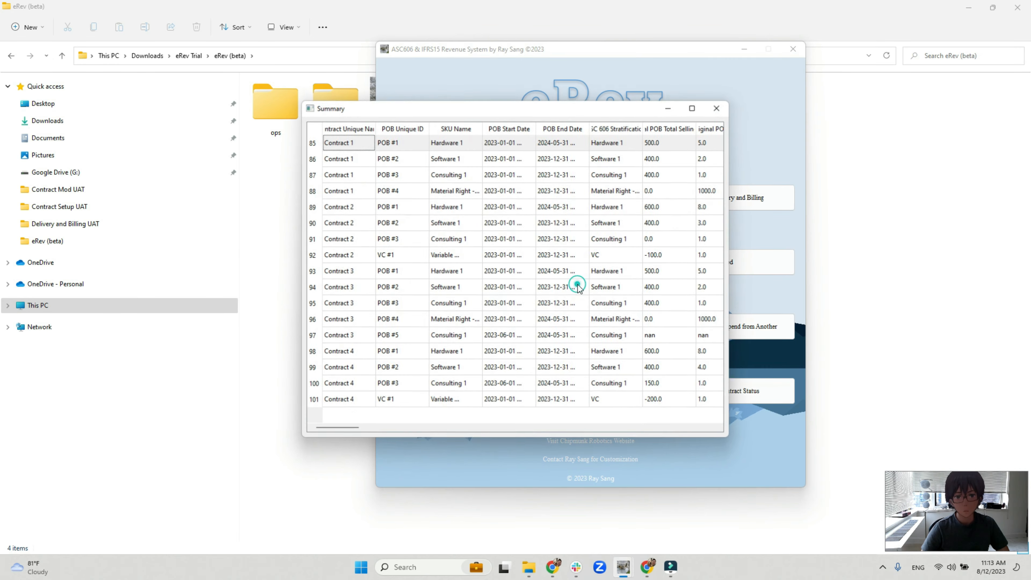
{"action": "left_click", "coordinate": [693, 107]}
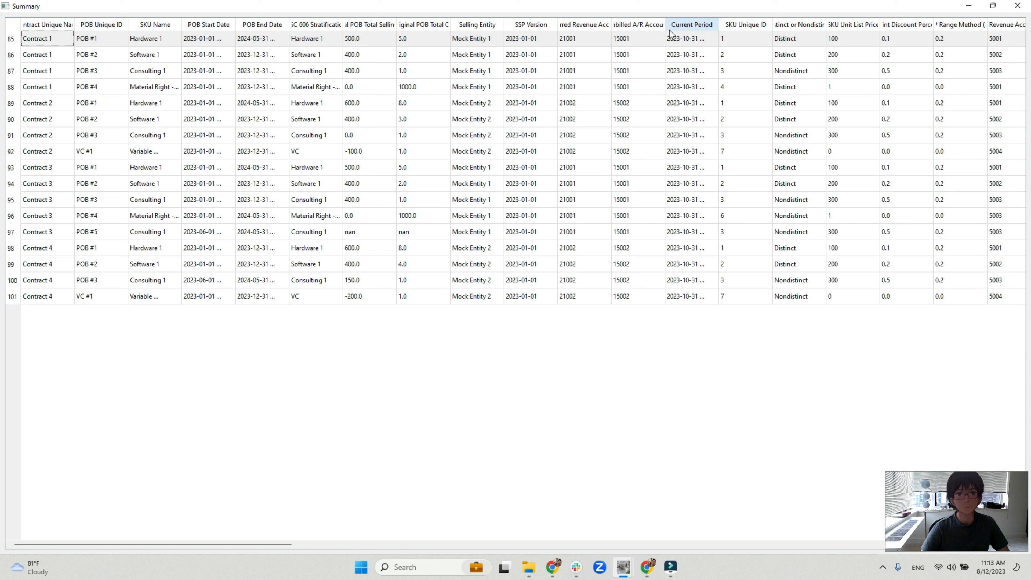
{"action": "double_click", "coordinate": [718, 24]}
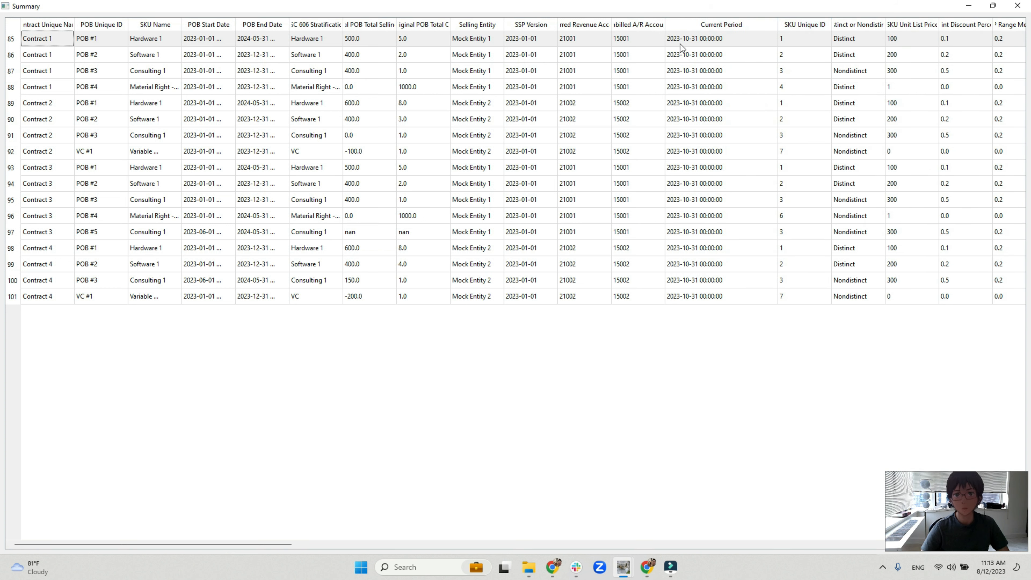
Examine the widened Current Remaining Qty column in the contract summary and close the summary
{"action": "left_click_drag", "start_coordinate": [271, 545], "coordinate": [695, 542]}
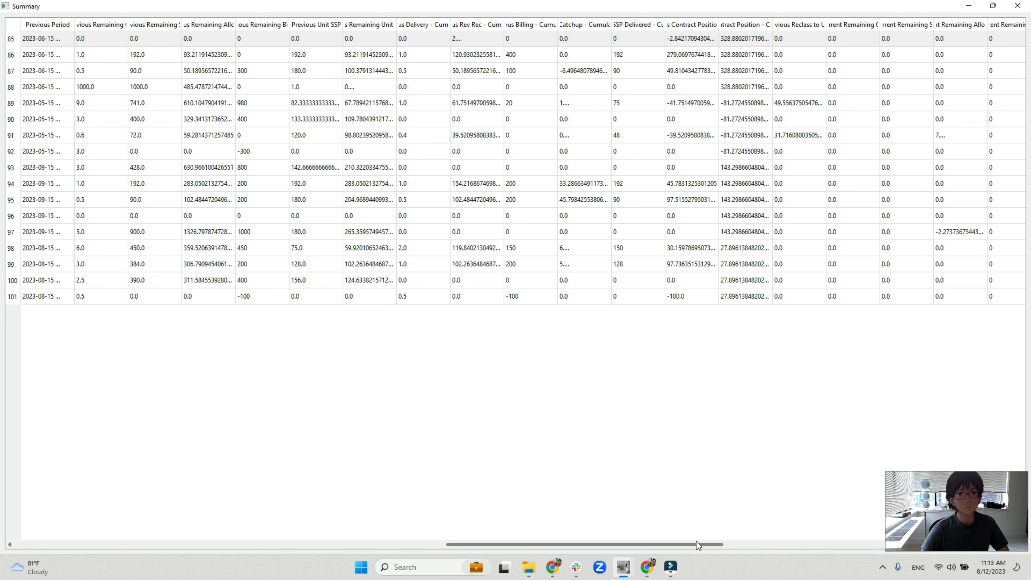
{"action": "left_click_drag", "start_coordinate": [695, 542], "coordinate": [782, 543]}
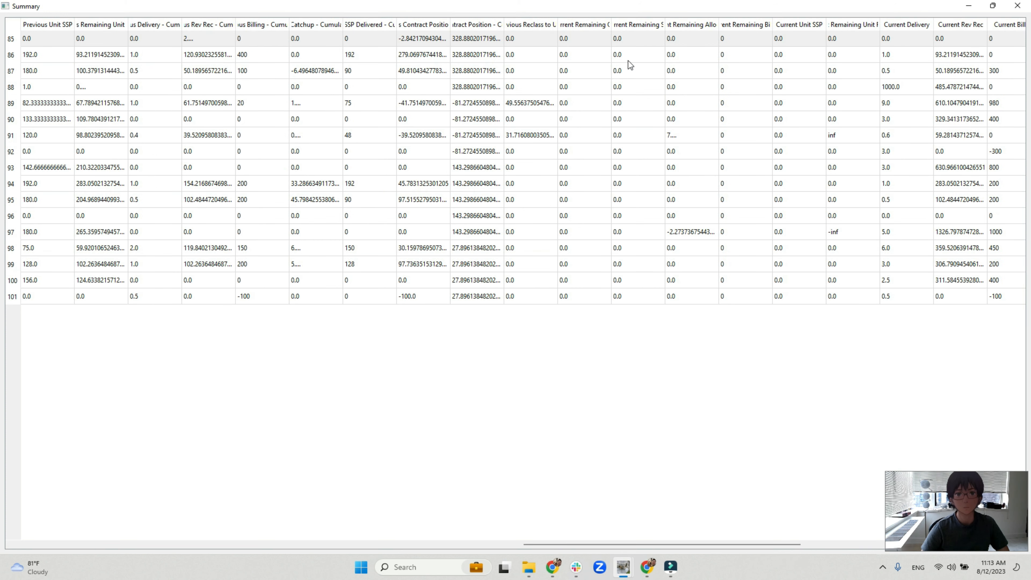
{"action": "left_click_drag", "start_coordinate": [611, 26], "coordinate": [723, 26]}
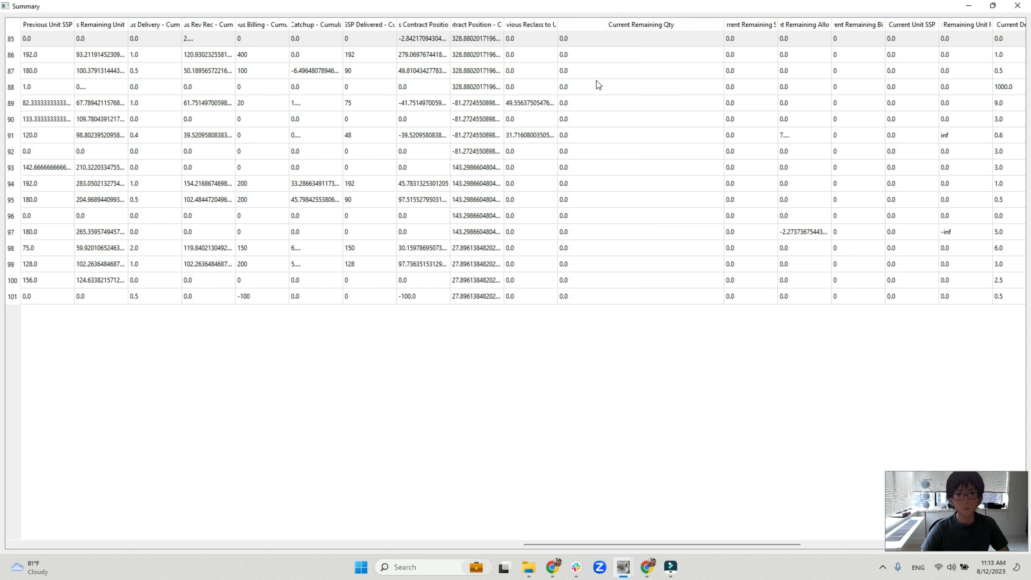
{"action": "left_click", "coordinate": [1020, 12]}
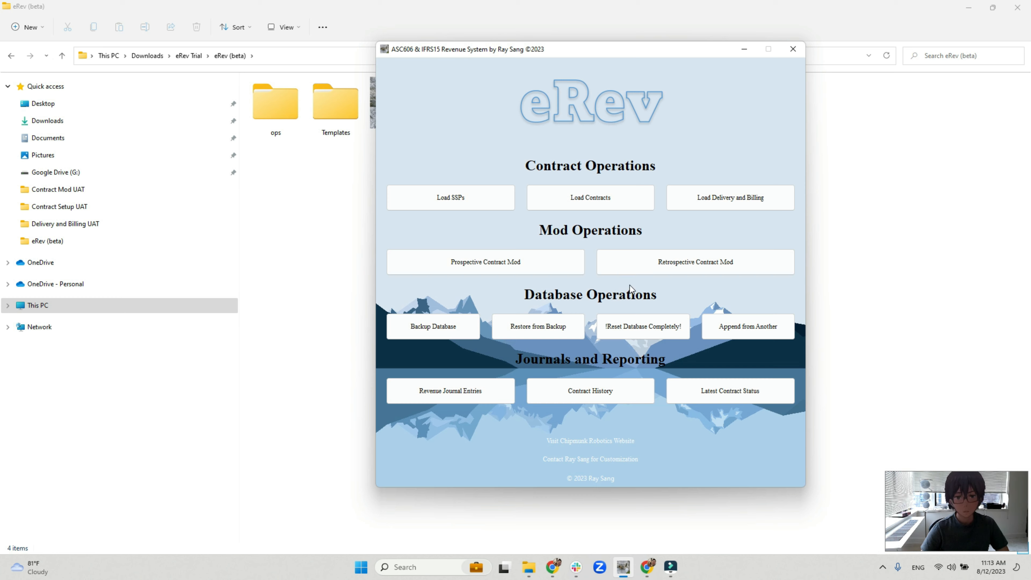
Restore the database from the backup file and export the latest contract status
{"action": "left_click", "coordinate": [546, 332]}
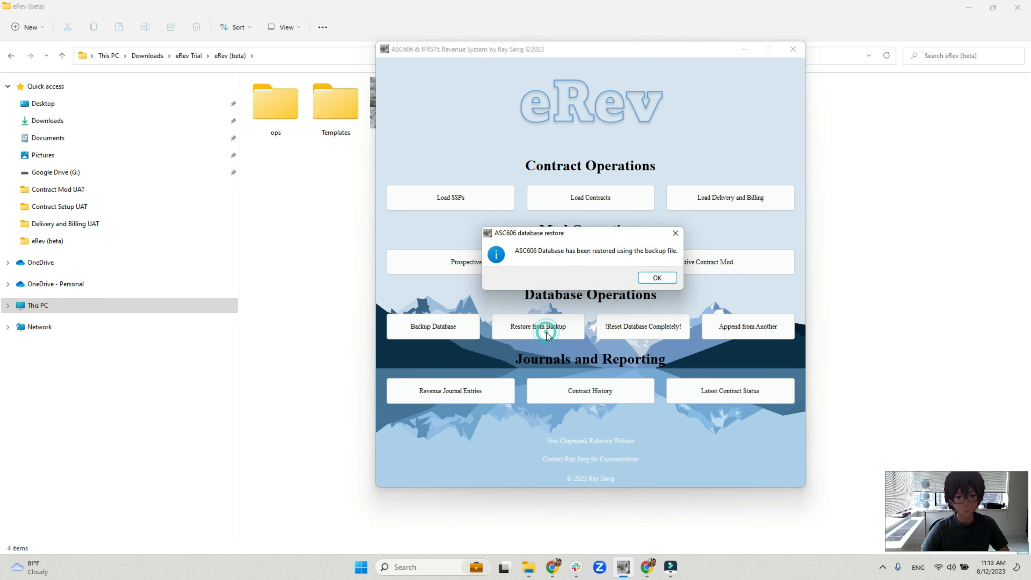
{"action": "left_click", "coordinate": [656, 278]}
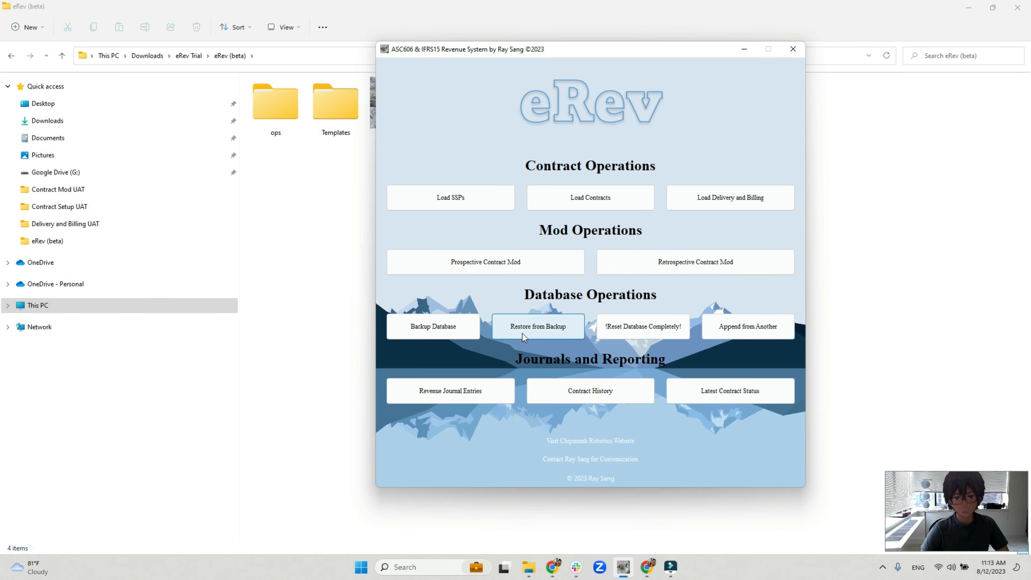
{"action": "left_click", "coordinate": [708, 395]}
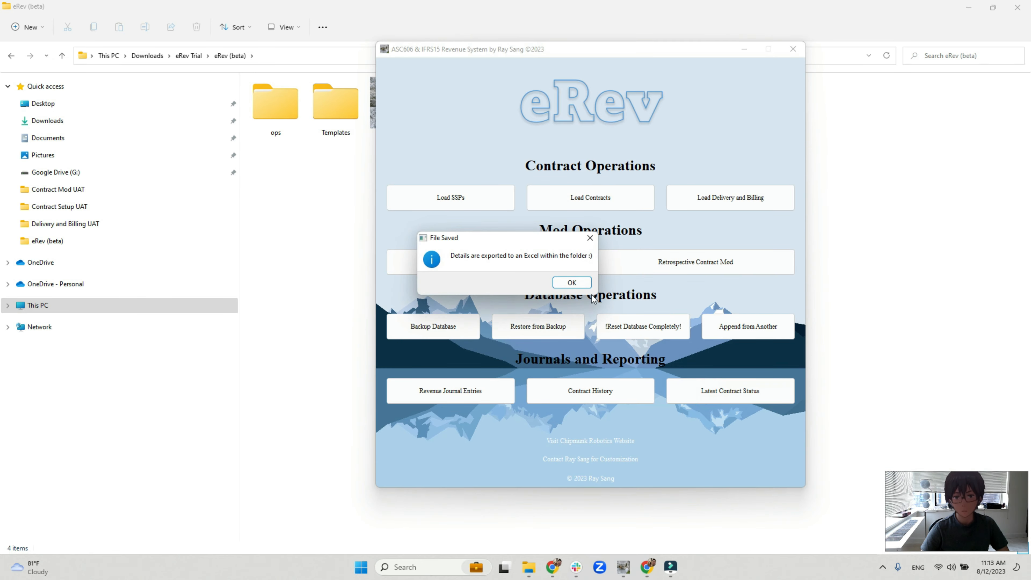
{"action": "left_click", "coordinate": [576, 283]}
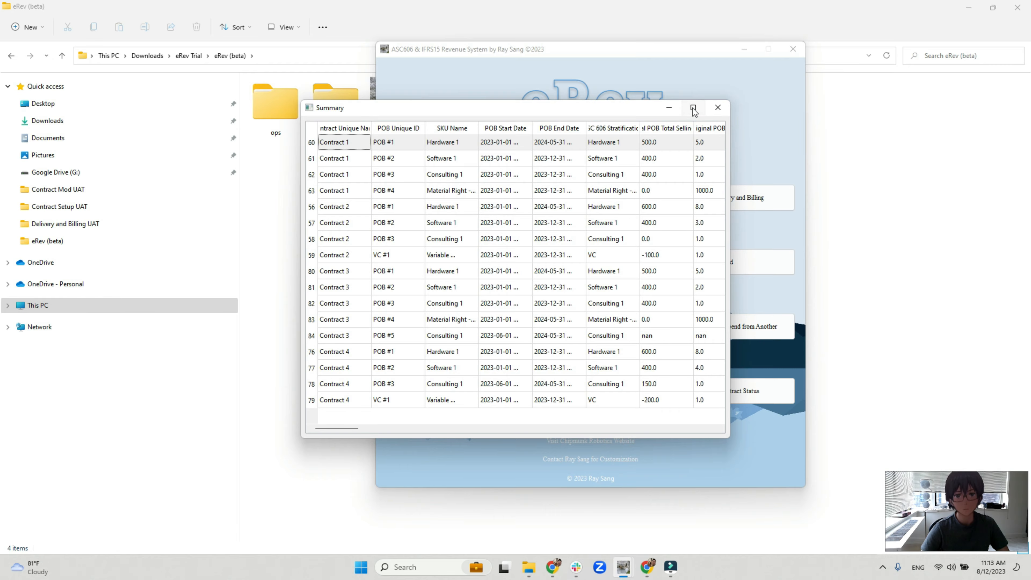
Examine the widened Current Period column for every contract in the enlarged summary, and close the summary
{"action": "left_click", "coordinate": [693, 108]}
{"action": "key", "text": "ctrl+a"}
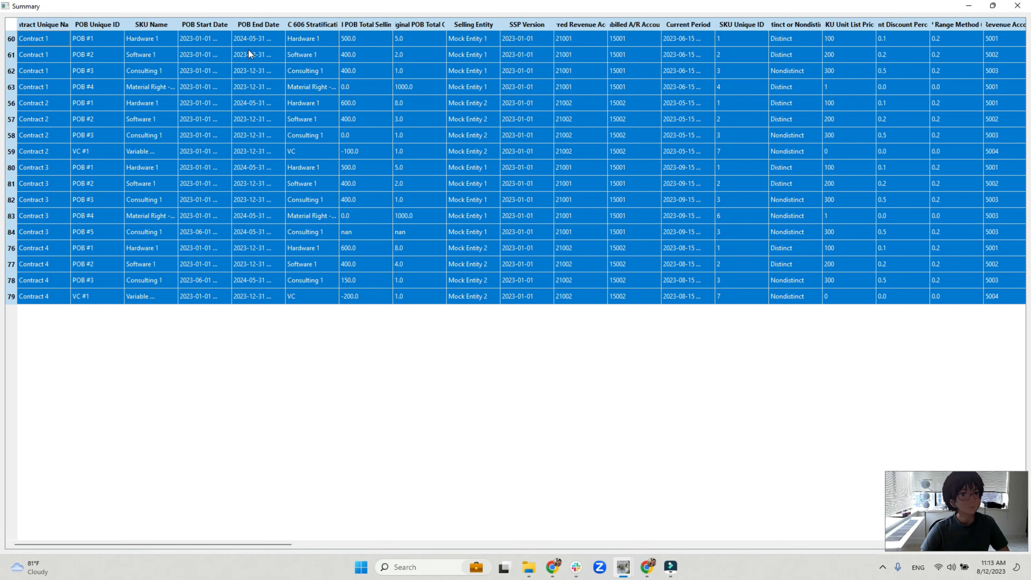
{"action": "left_click", "coordinate": [581, 75]}
{"action": "left_click_drag", "start_coordinate": [715, 25], "coordinate": [799, 24]}
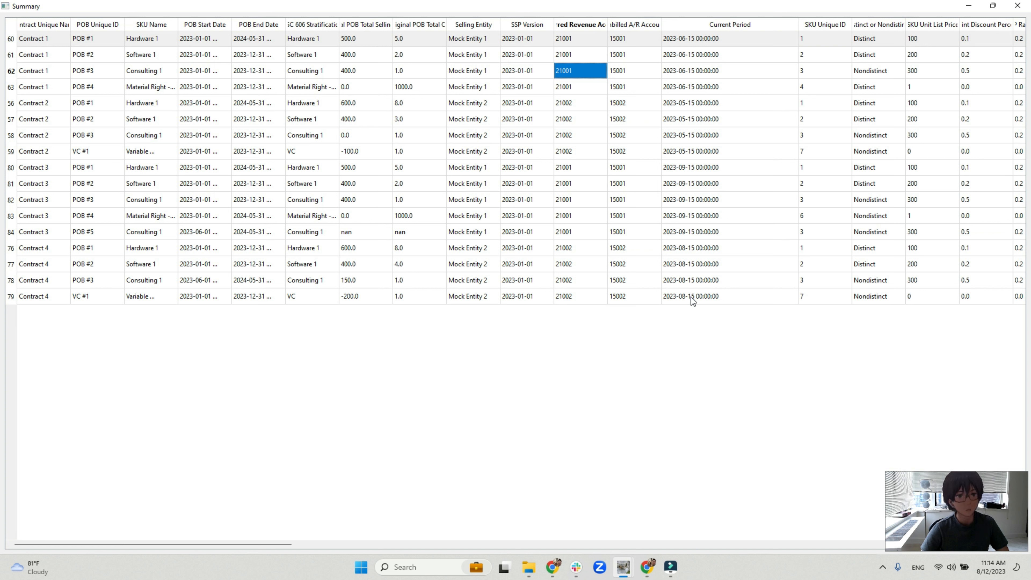
{"action": "left_click", "coordinate": [1016, 6]}
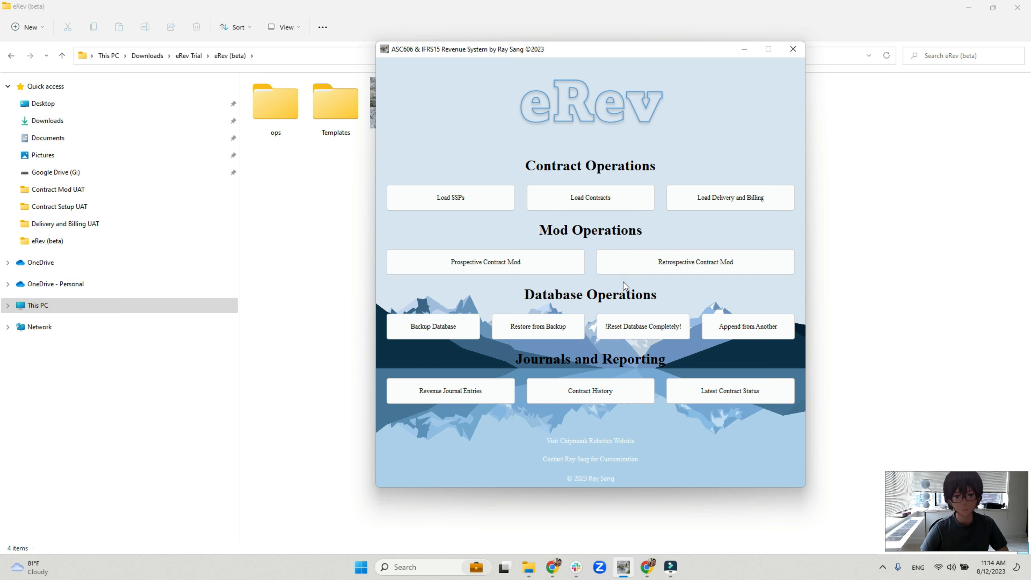
Reset the database completely, confirming the wipe, and try to open the latest contract status
{"action": "left_click", "coordinate": [634, 333]}
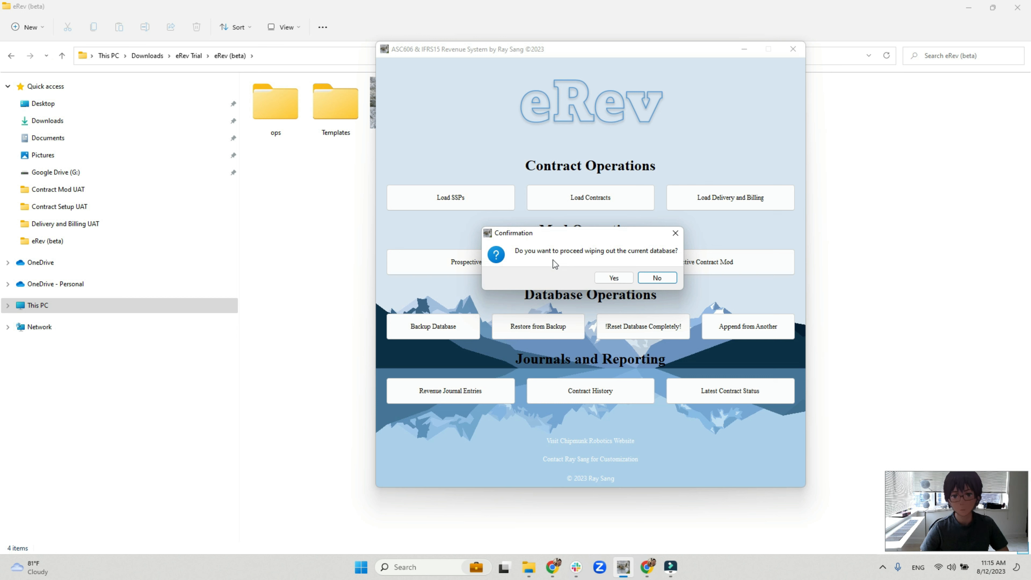
{"action": "left_click", "coordinate": [615, 279]}
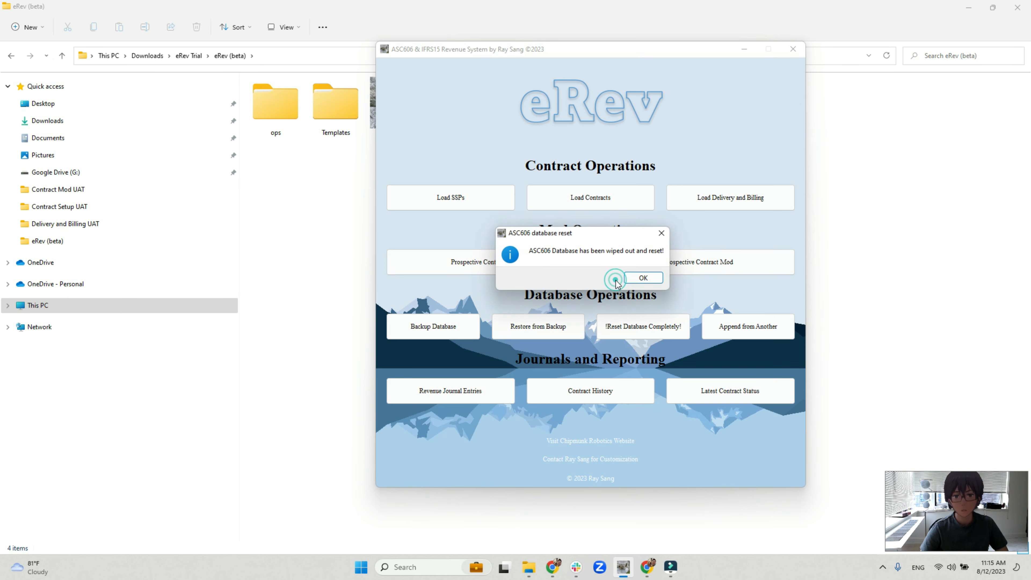
{"action": "left_click", "coordinate": [639, 281]}
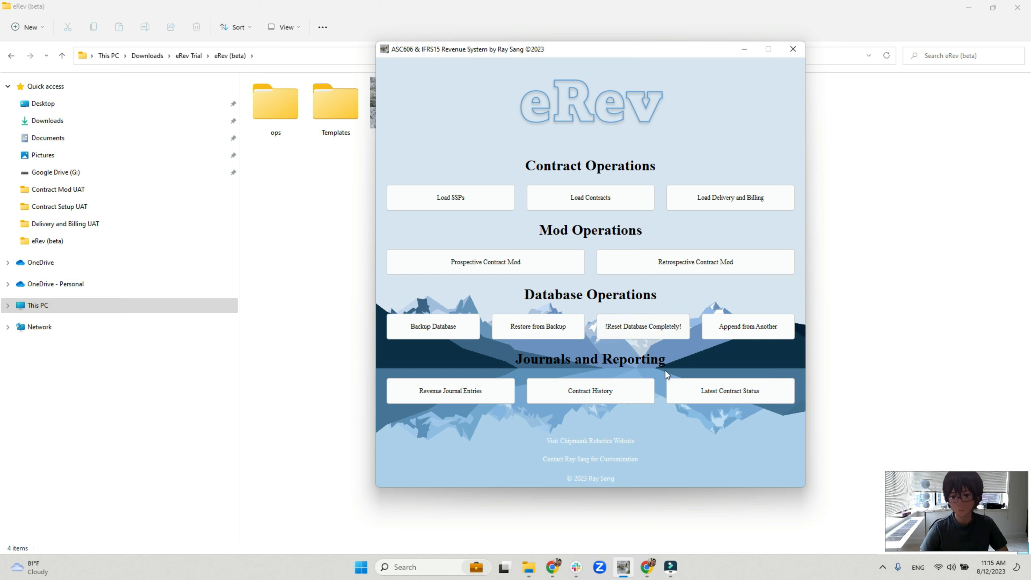
{"action": "left_click", "coordinate": [699, 393]}
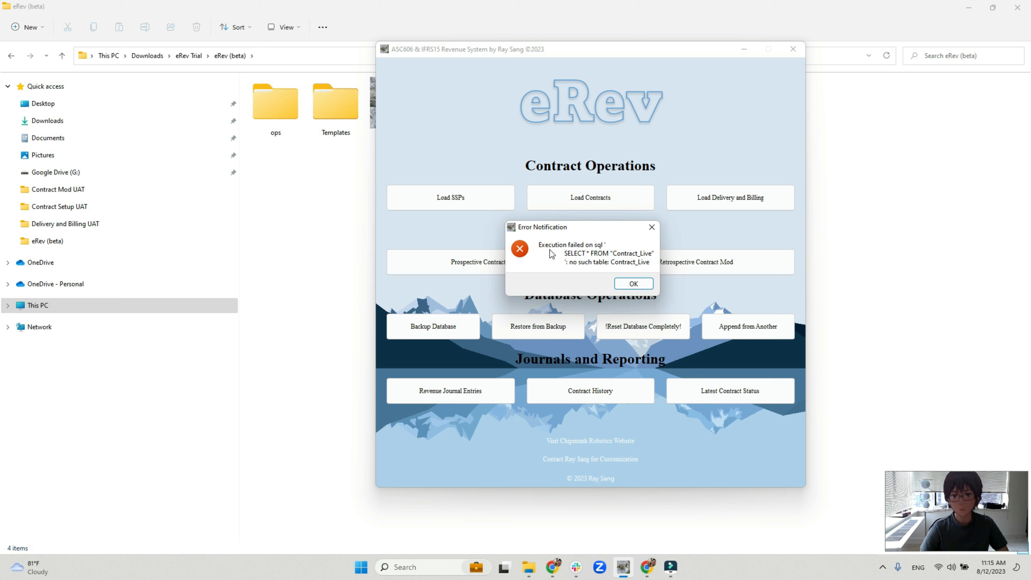
{"action": "left_click", "coordinate": [635, 284]}
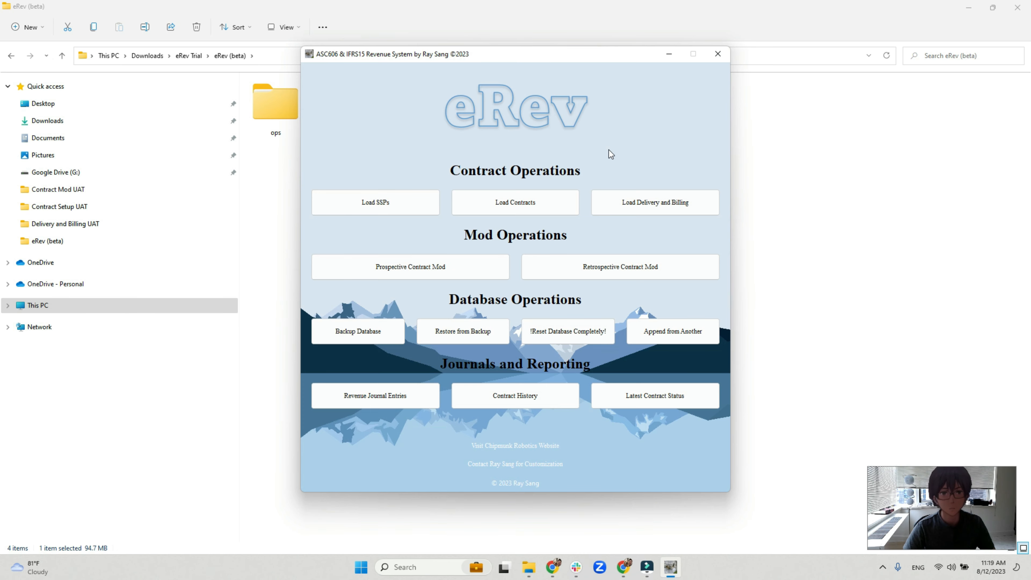
Close and relaunch the revenue system from its folder, and restore the database from the backup file
{"action": "left_click", "coordinate": [718, 55]}
{"action": "double_click", "coordinate": [414, 120]}
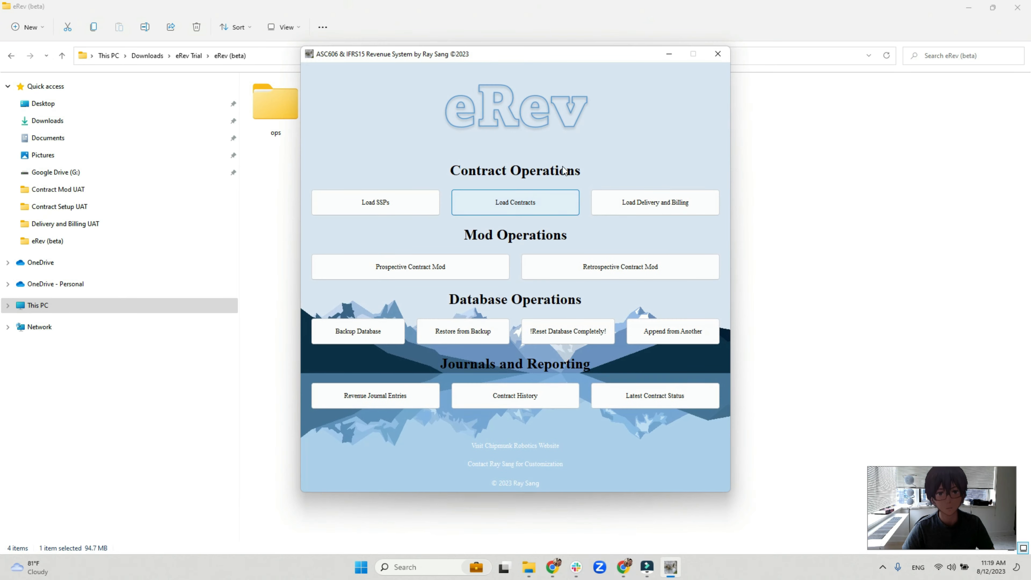
{"action": "left_click", "coordinate": [548, 142]}
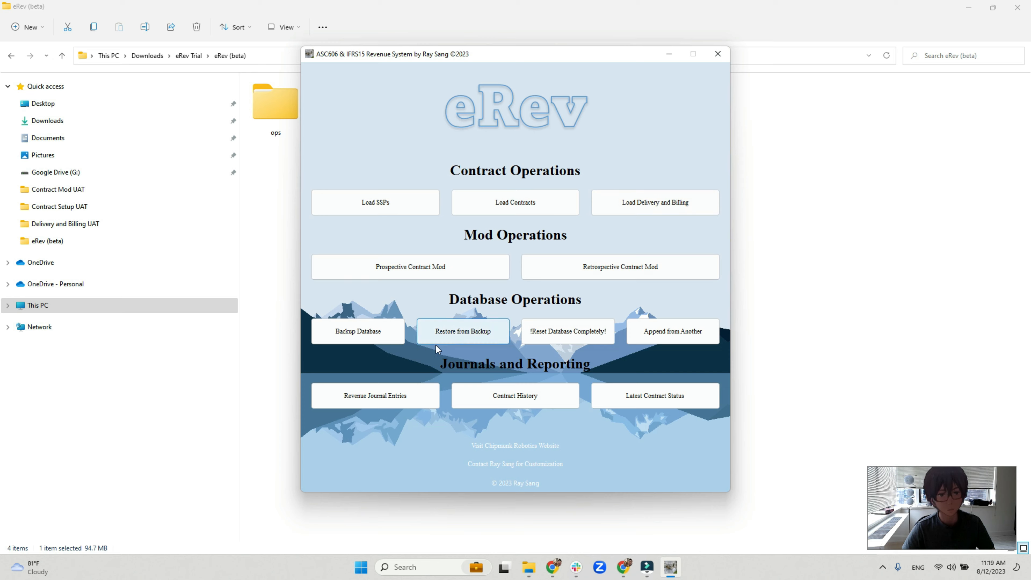
{"action": "left_click", "coordinate": [458, 334]}
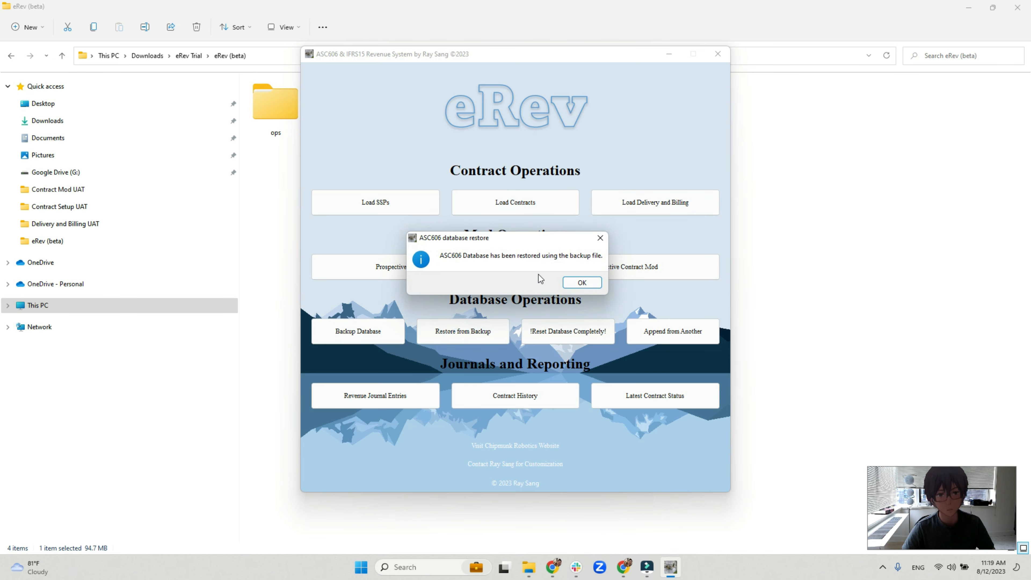
Export the latest contract status, check the widened Current Period column in the enlarged summary, and close it
{"action": "left_click", "coordinate": [581, 282]}
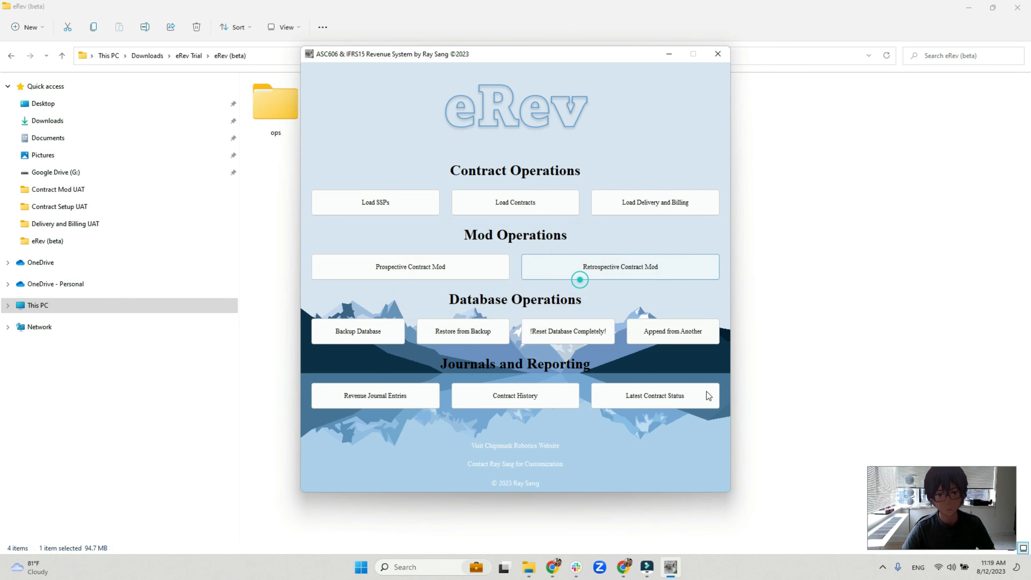
{"action": "left_click", "coordinate": [650, 404]}
{"action": "left_click", "coordinate": [555, 283]}
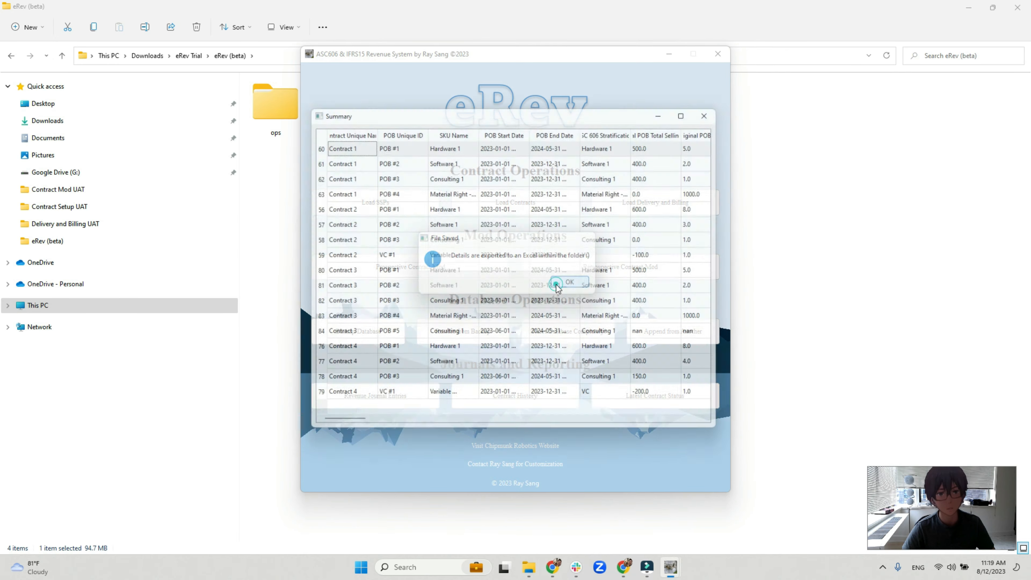
{"action": "left_click", "coordinate": [693, 106]}
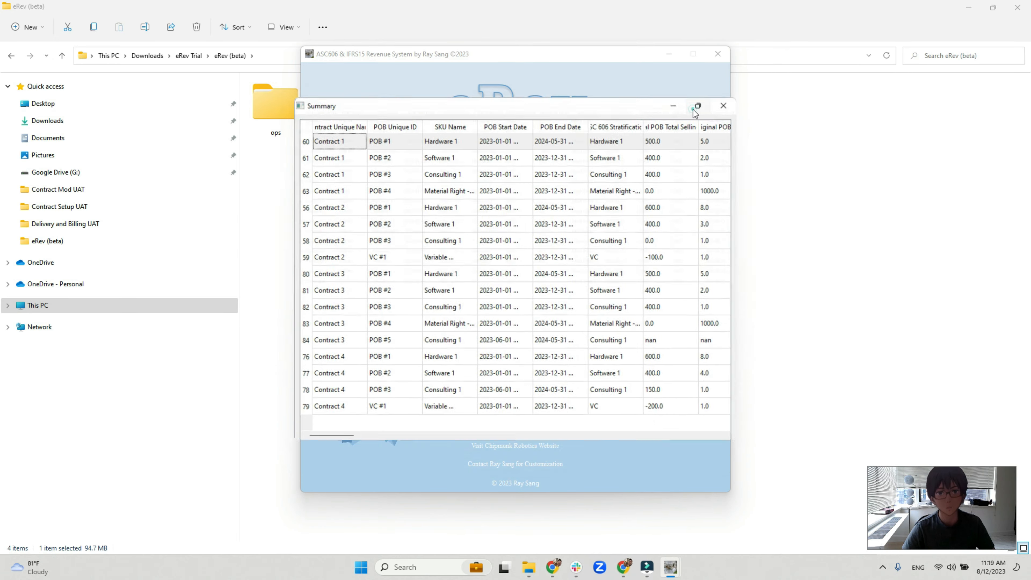
{"action": "left_click_drag", "start_coordinate": [715, 26], "coordinate": [767, 30]}
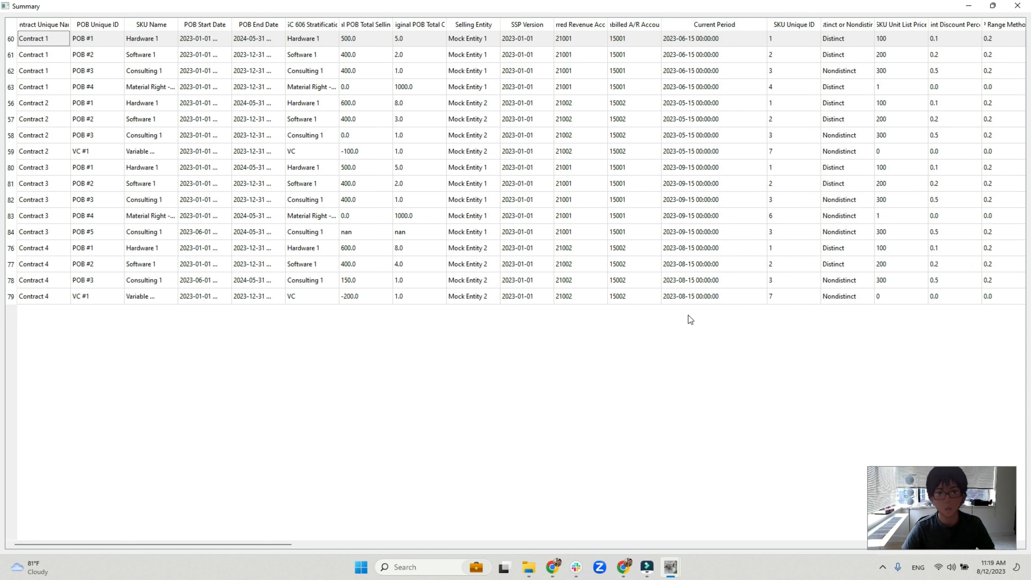
{"action": "left_click", "coordinate": [1017, 5]}
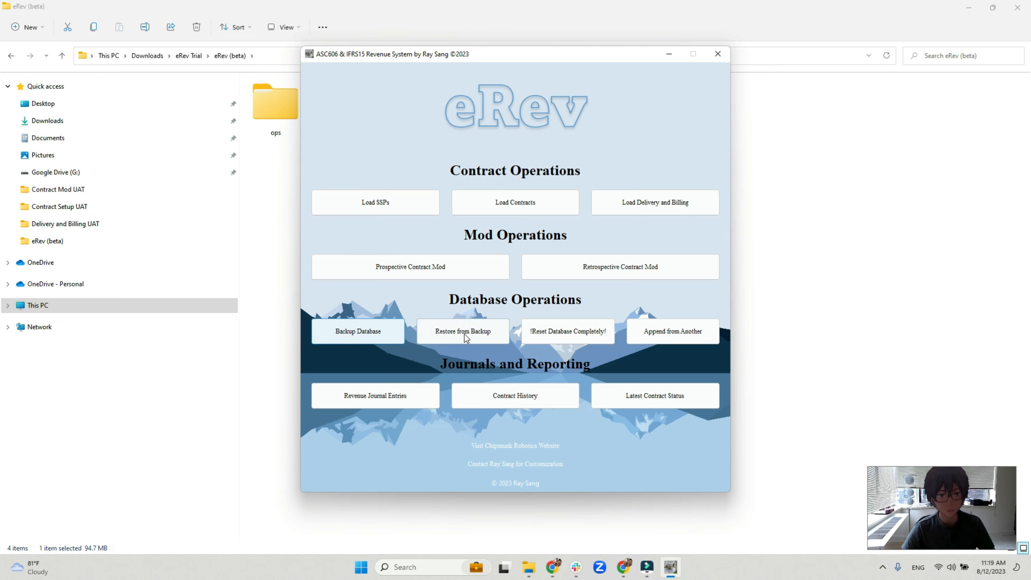
Load the delivery and billing file "Full delivery 10.31.2023" from the Delivery and Billing UAT folder for current period 2023-10-31
{"action": "left_click", "coordinate": [653, 201]}
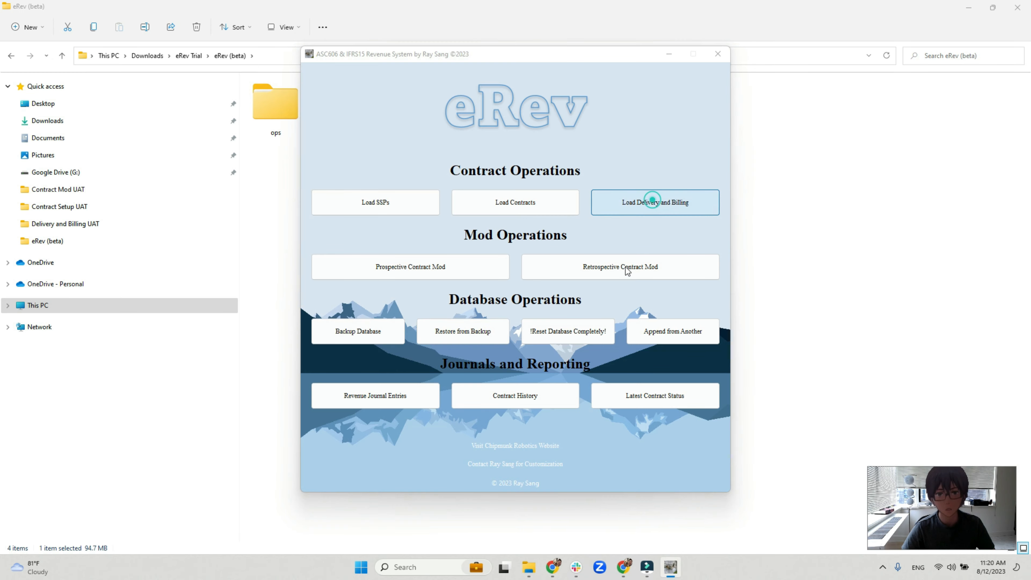
{"action": "double_click", "coordinate": [458, 170]}
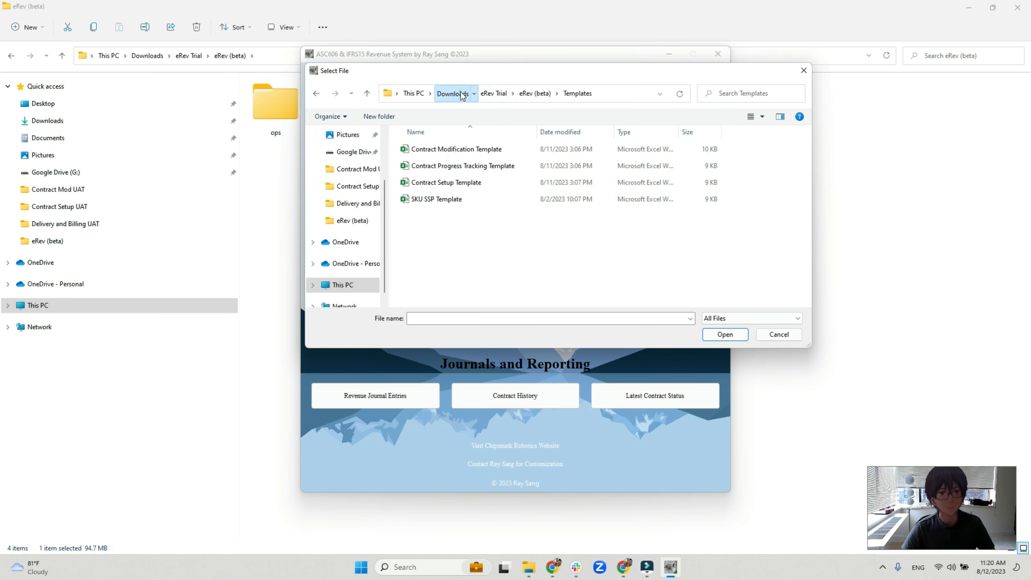
{"action": "left_click", "coordinate": [452, 93]}
{"action": "double_click", "coordinate": [435, 247]}
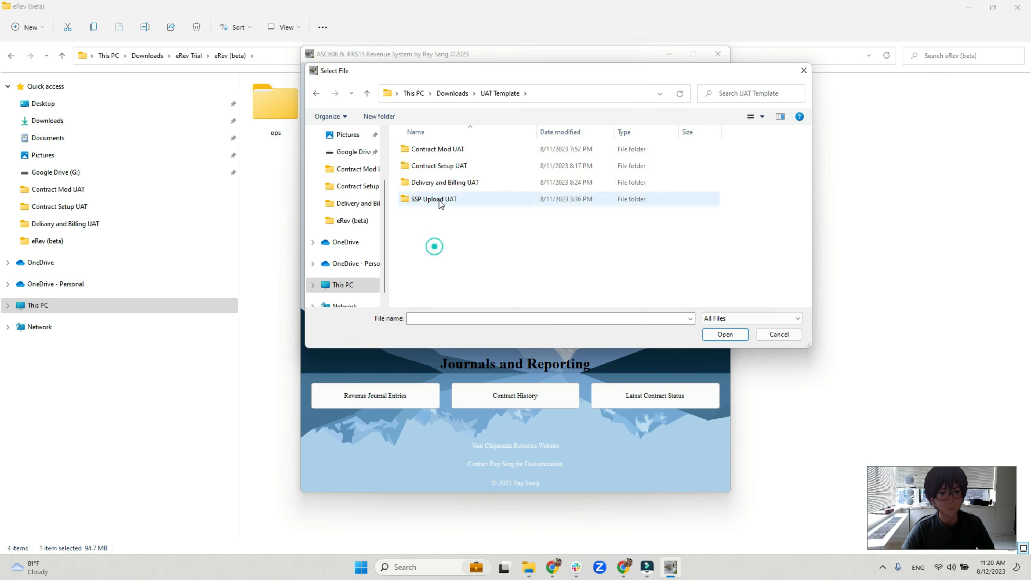
{"action": "double_click", "coordinate": [459, 183]}
{"action": "double_click", "coordinate": [455, 218]}
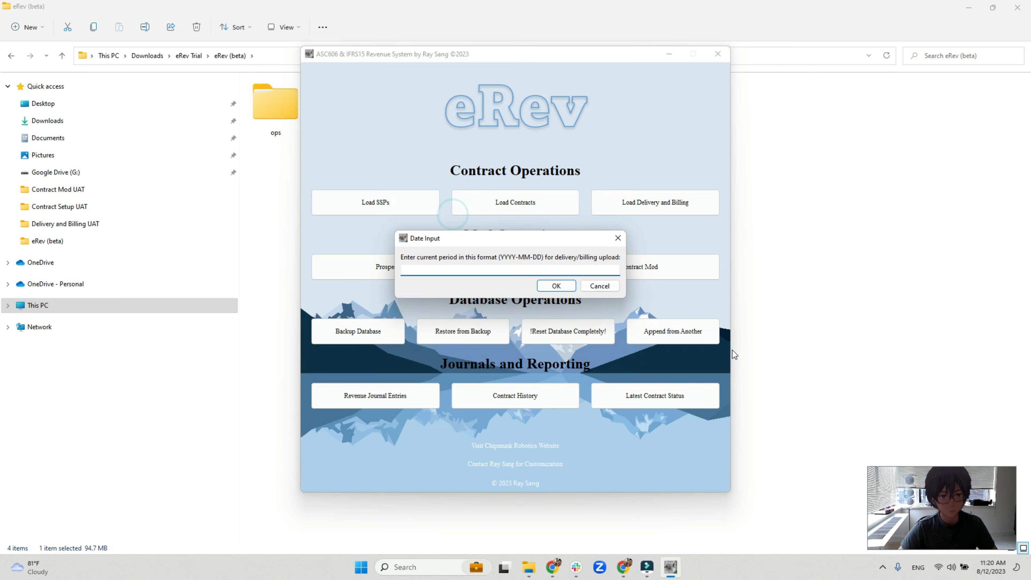
{"action": "type", "text": "2023-10-31"}
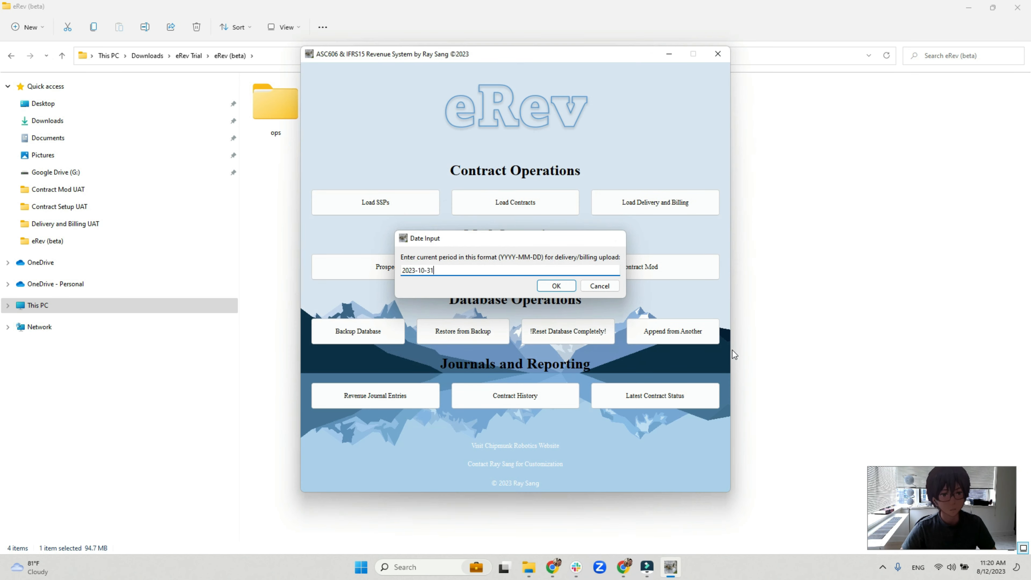
{"action": "key", "text": "Return"}
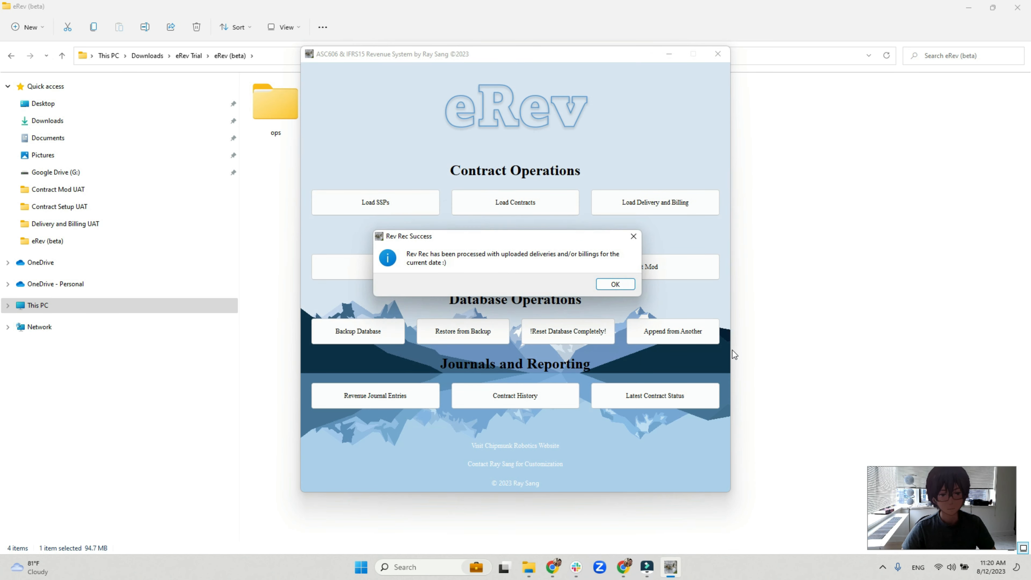
{"action": "key", "text": "Return"}
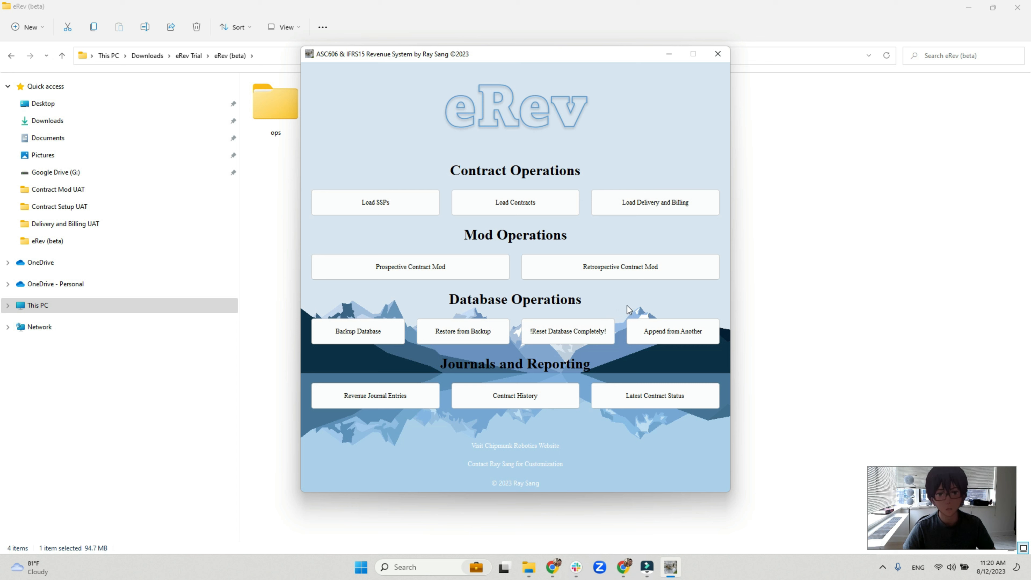
Export the latest contract status again and examine the widened Current Period column in the enlarged summary
{"action": "left_click", "coordinate": [665, 401]}
{"action": "left_click", "coordinate": [568, 281]}
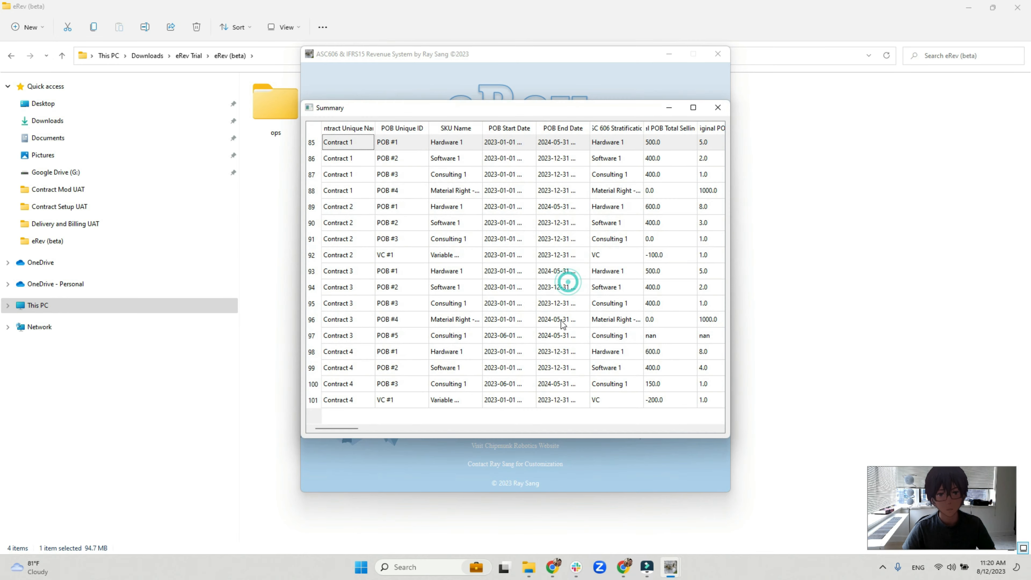
{"action": "left_click", "coordinate": [693, 108]}
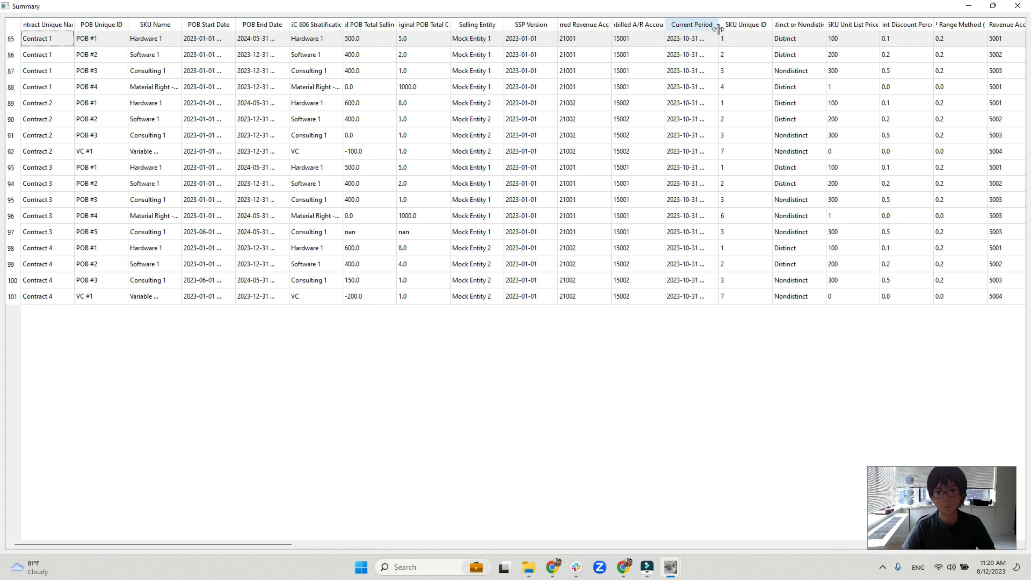
{"action": "left_click_drag", "start_coordinate": [719, 25], "coordinate": [788, 25]}
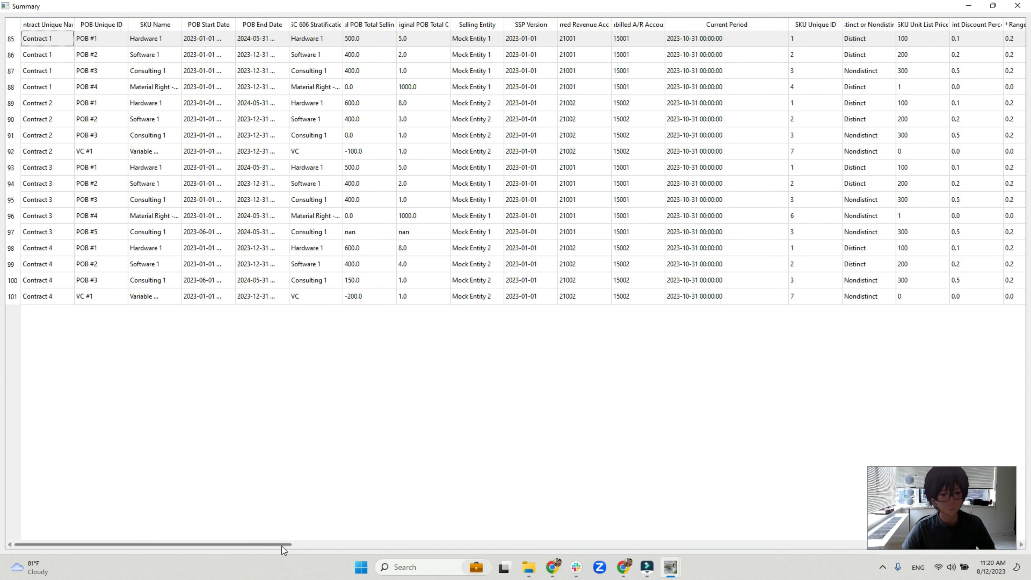
Examine the widened Current Remaining Qty column for all contracts, and close the summary
{"action": "left_click_drag", "start_coordinate": [282, 545], "coordinate": [790, 544]}
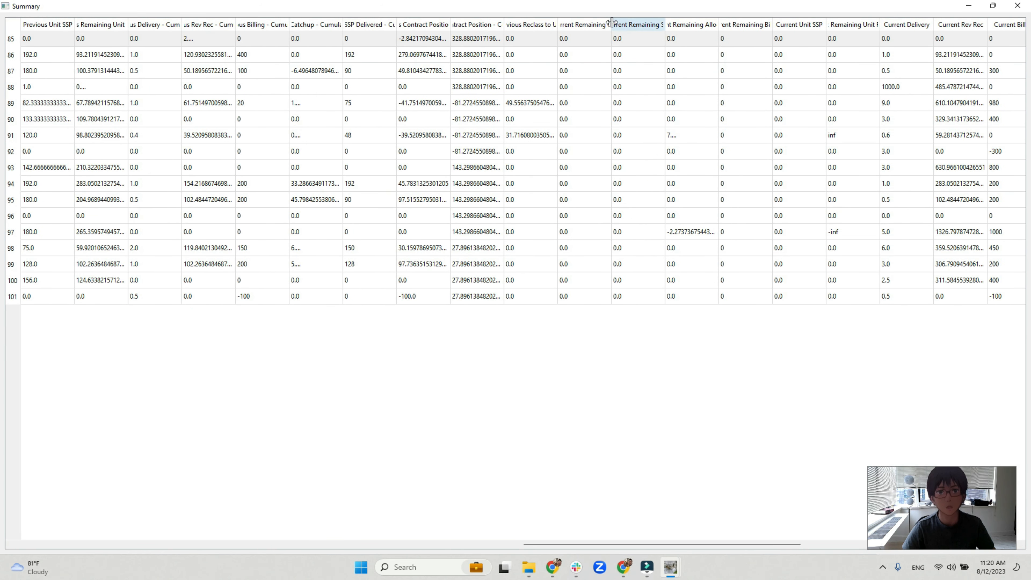
{"action": "left_click_drag", "start_coordinate": [611, 24], "coordinate": [656, 24]}
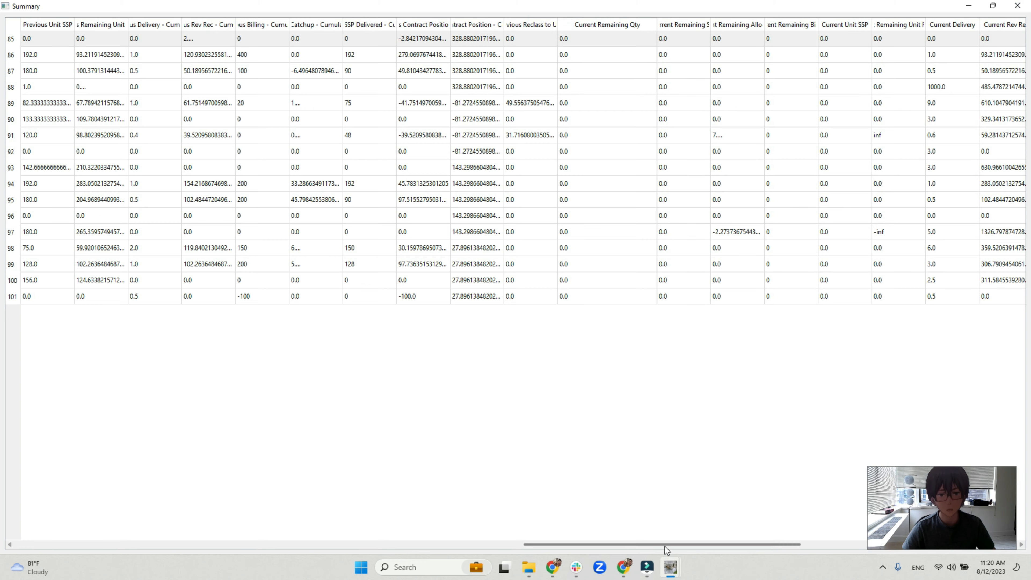
{"action": "left_click_drag", "start_coordinate": [662, 545], "coordinate": [101, 546]}
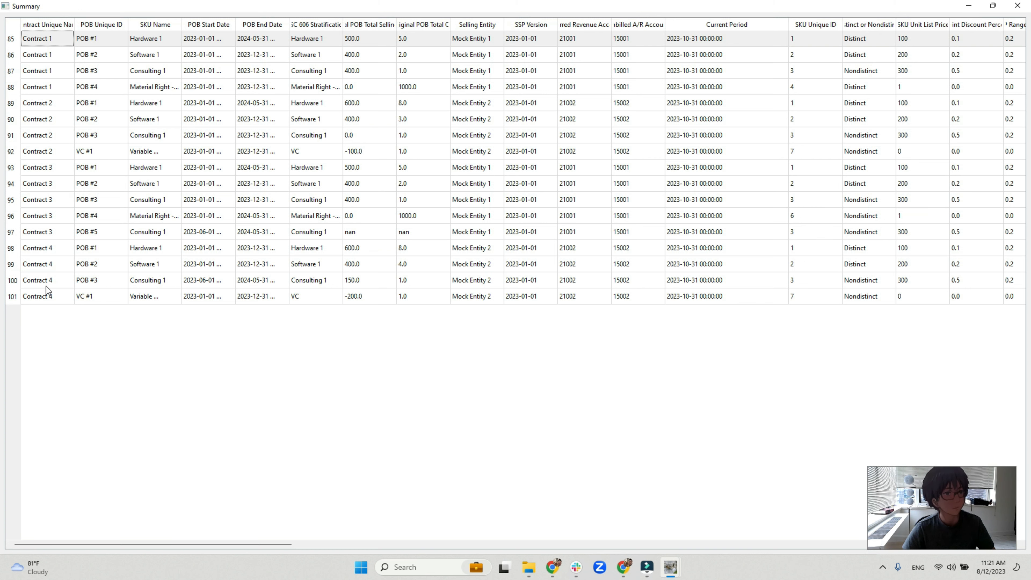
{"action": "left_click", "coordinate": [1018, 6]}
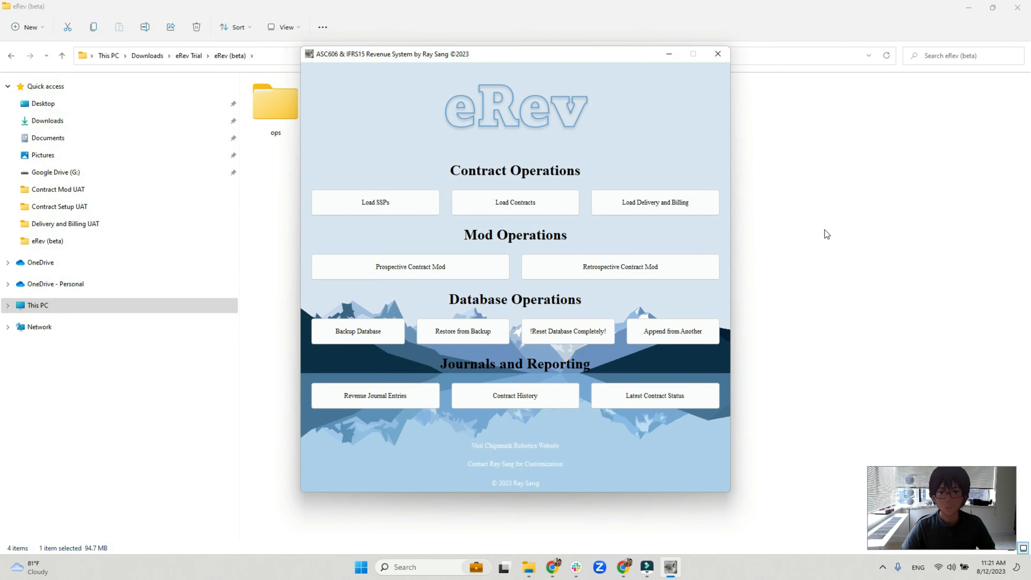
Append the ASC606 database file from the backup db folder, under eRev (beta) > ops > libnew > libwarm > db, to the current database
{"action": "left_click", "coordinate": [675, 337]}
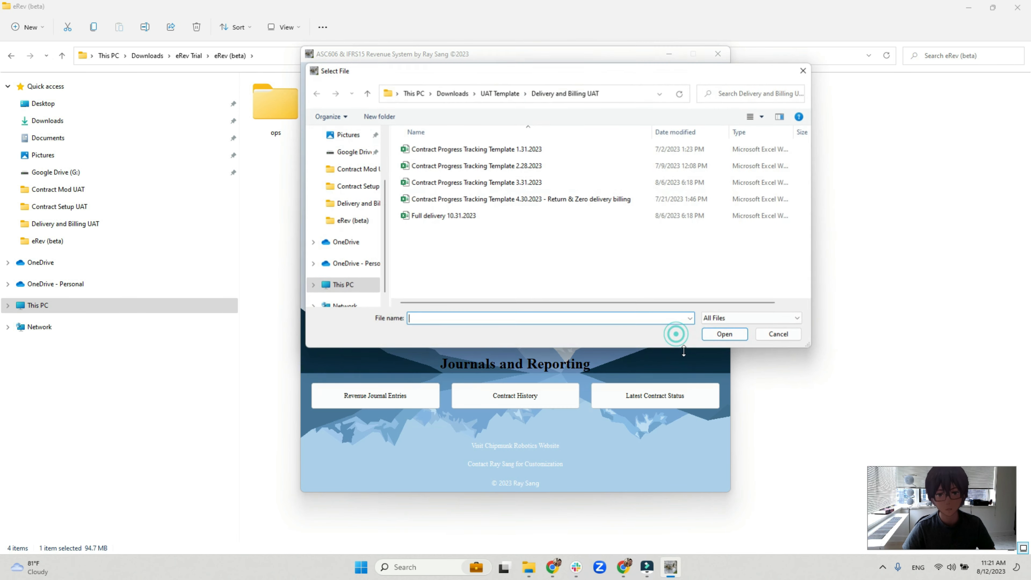
{"action": "left_click", "coordinate": [465, 95]}
{"action": "double_click", "coordinate": [442, 227]}
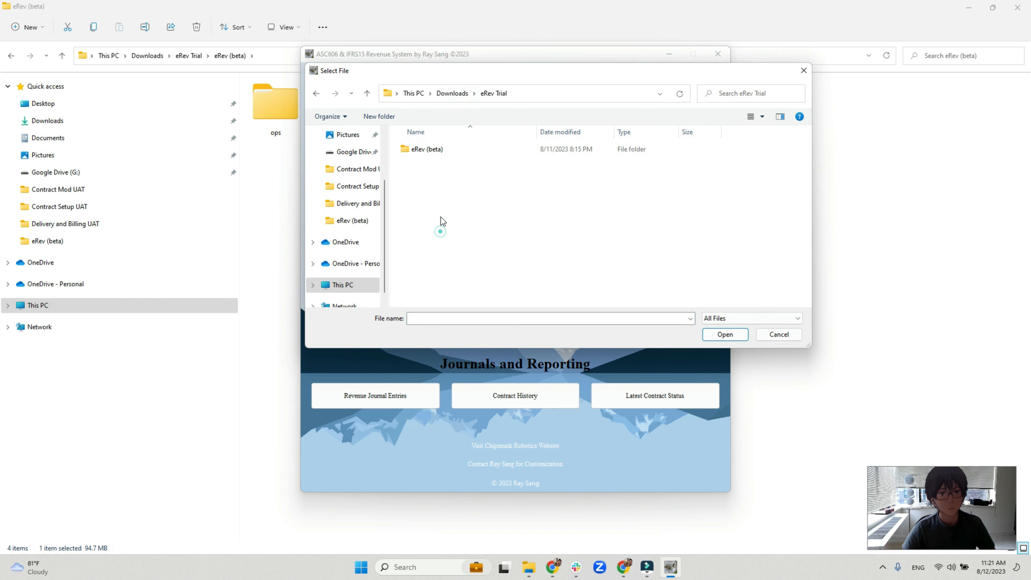
{"action": "double_click", "coordinate": [448, 147]}
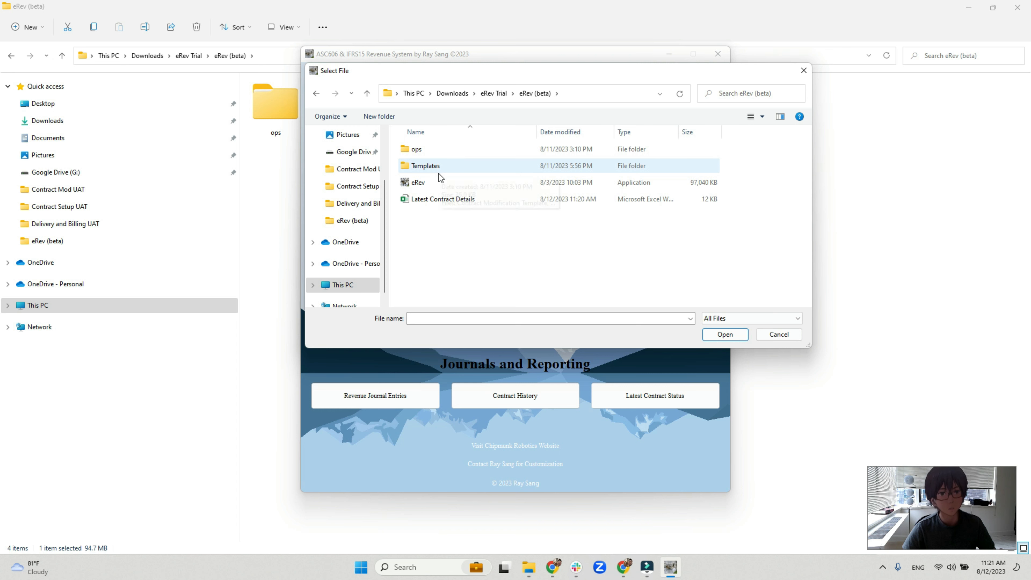
{"action": "double_click", "coordinate": [454, 151]}
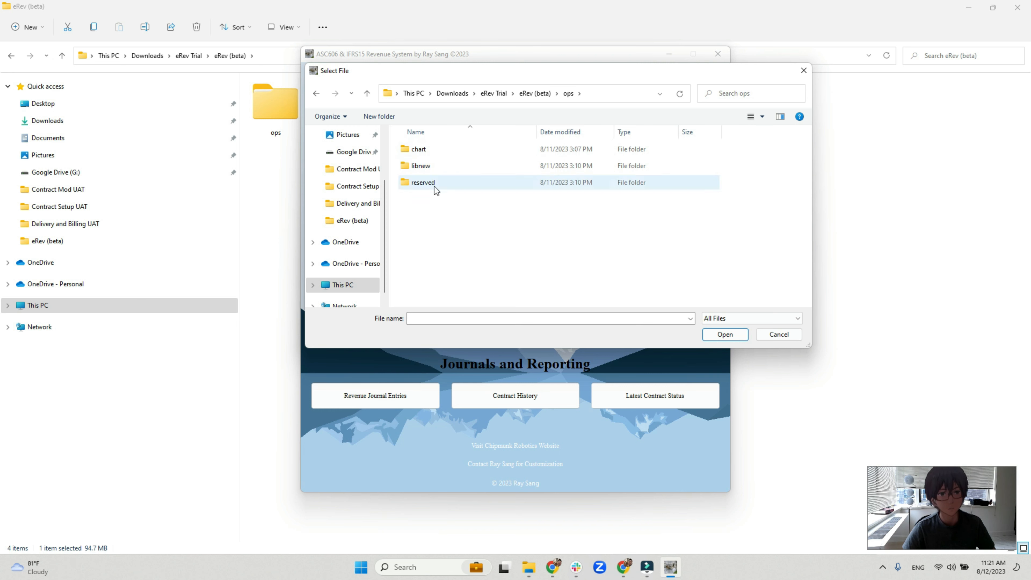
{"action": "double_click", "coordinate": [446, 167]}
{"action": "double_click", "coordinate": [445, 167]}
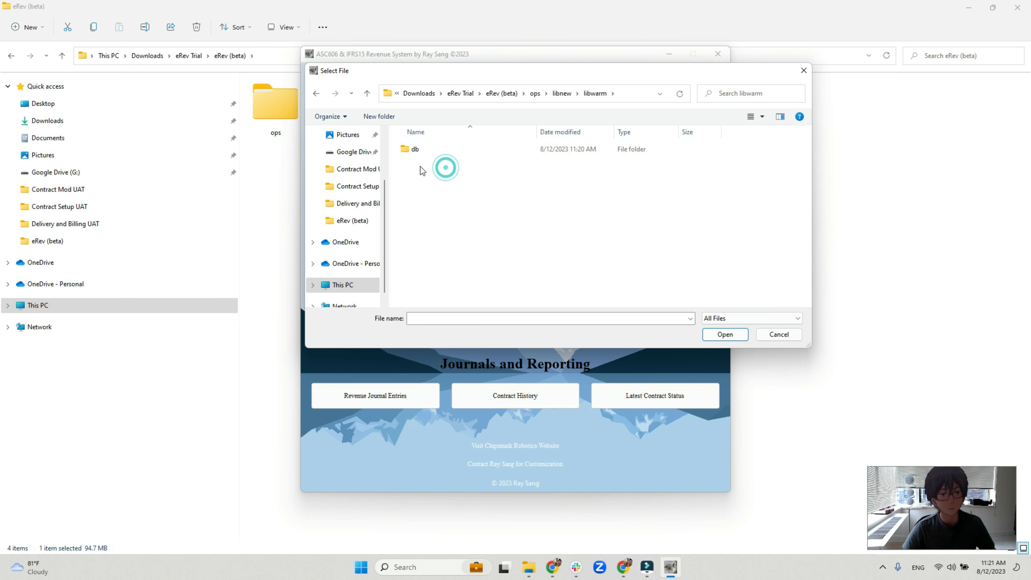
{"action": "double_click", "coordinate": [426, 154]}
{"action": "double_click", "coordinate": [441, 150]}
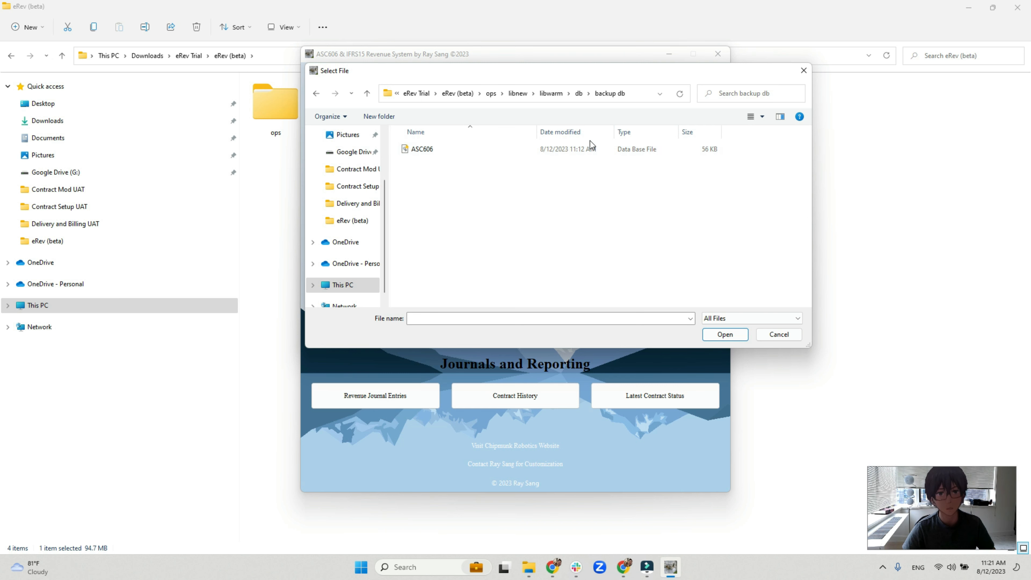
{"action": "double_click", "coordinate": [503, 151]}
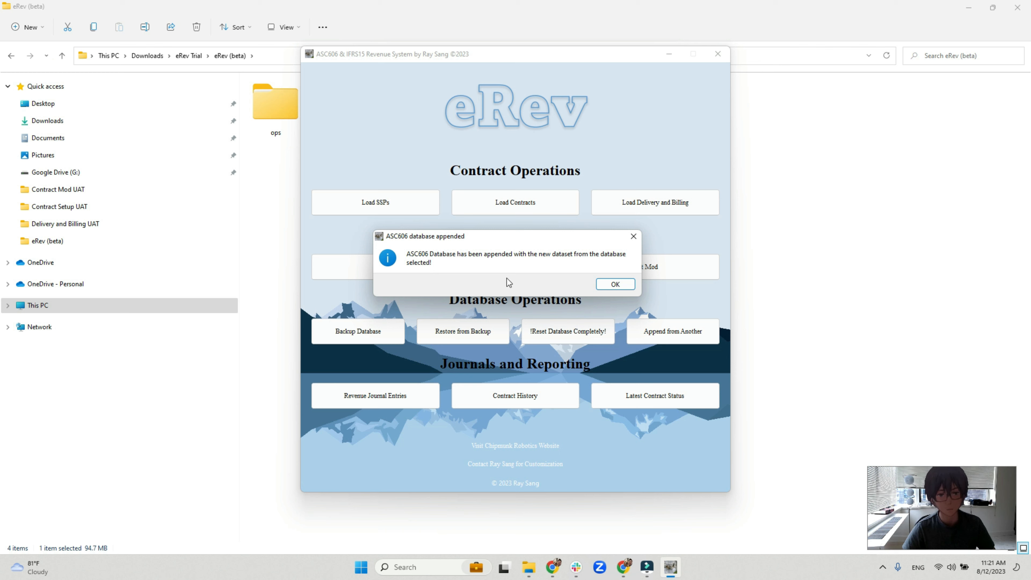
{"action": "left_click", "coordinate": [606, 286]}
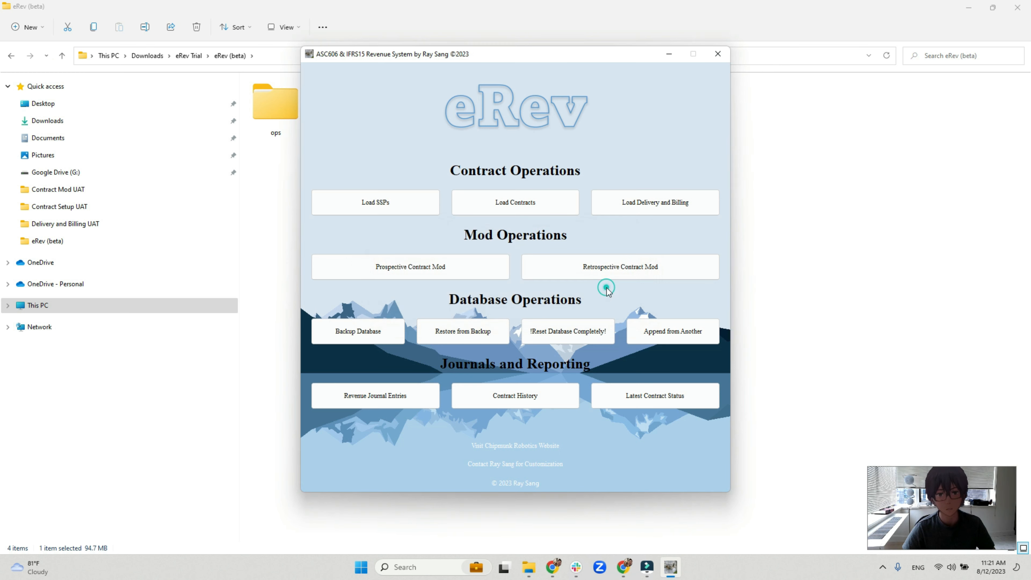
Export the latest contract status after the append, check the Current Period column at full width for every contract, and close the summary
{"action": "left_click", "coordinate": [632, 396]}
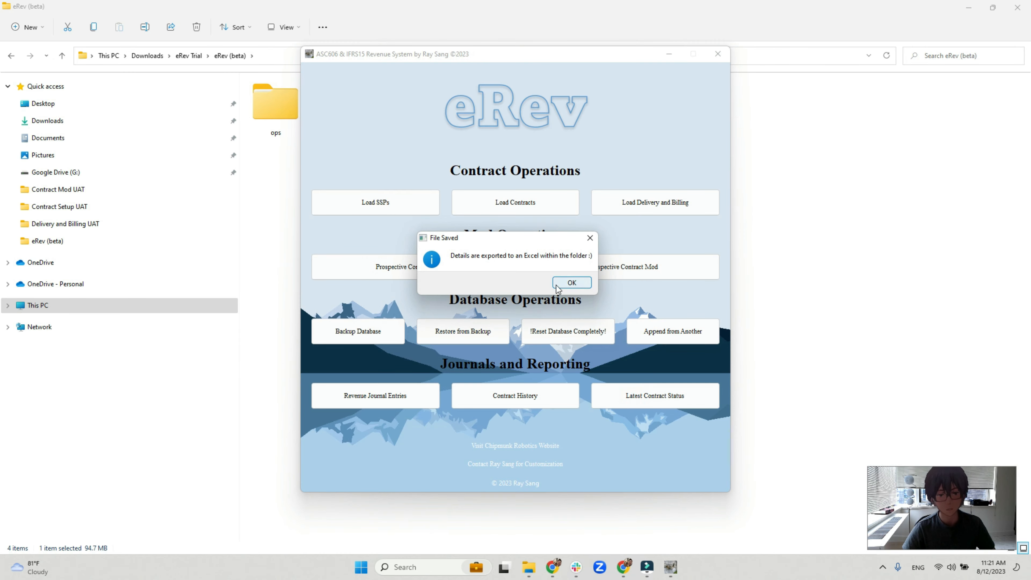
{"action": "left_click", "coordinate": [562, 280]}
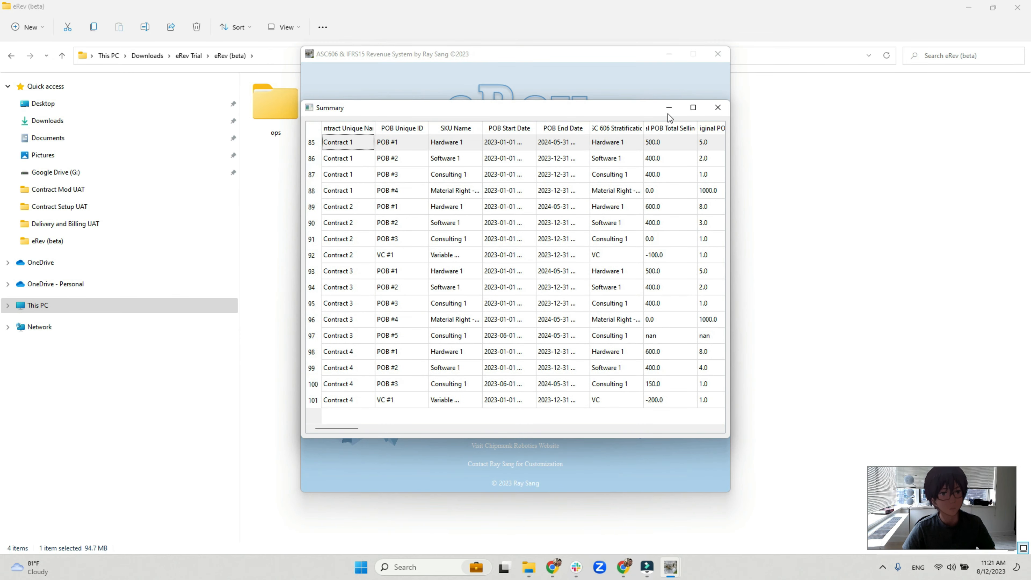
{"action": "left_click", "coordinate": [691, 107]}
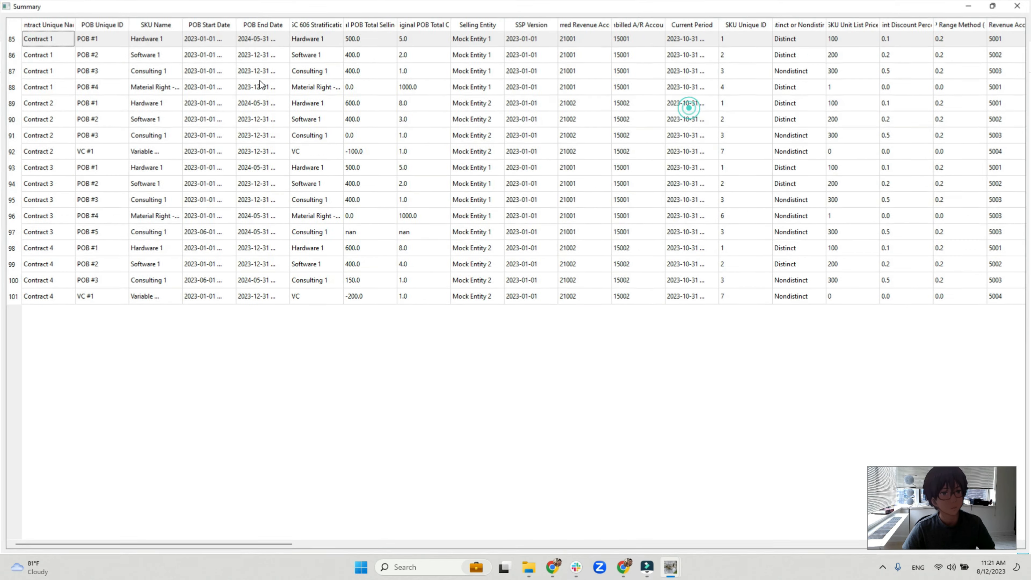
{"action": "left_click", "coordinate": [12, 25]}
{"action": "mouse_move", "coordinate": [74, 20]}
{"action": "left_mouse_down"}
{"action": "mouse_move", "coordinate": [127, 21]}
{"action": "mouse_move", "coordinate": [79, 27]}
{"action": "left_mouse_up"}
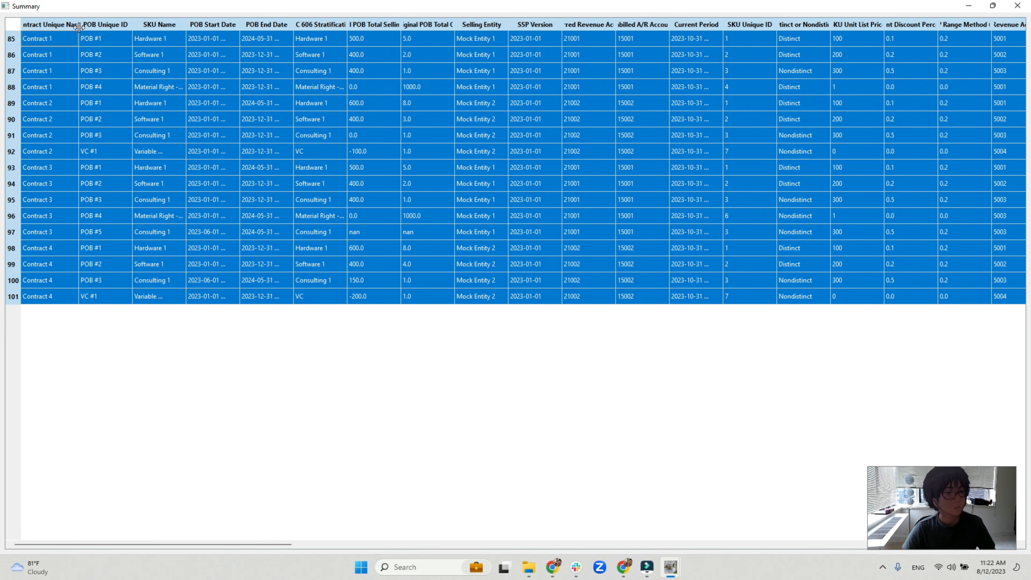
{"action": "left_click", "coordinate": [548, 153]}
{"action": "left_click", "coordinate": [727, 91]}
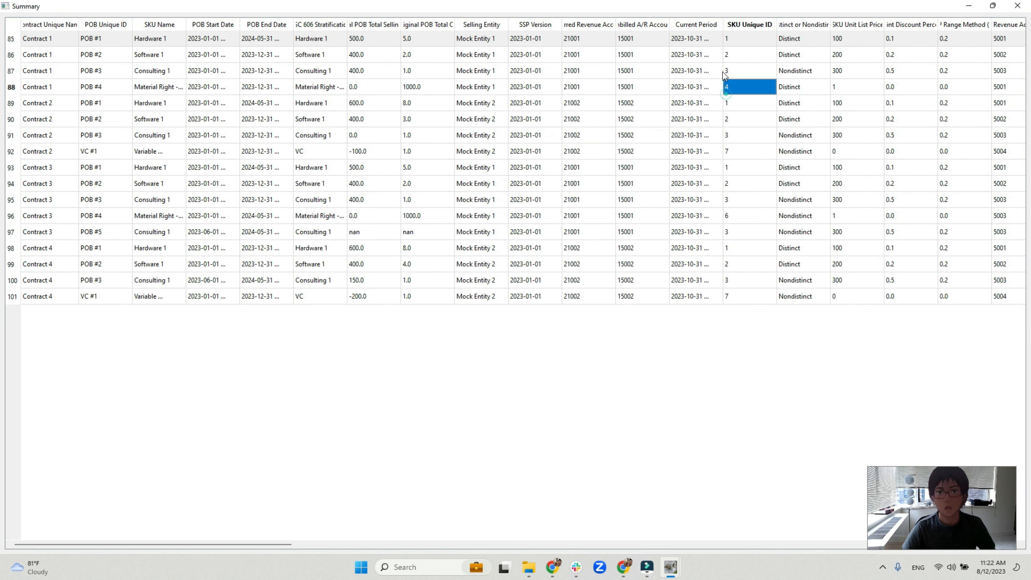
{"action": "double_click", "coordinate": [722, 23]}
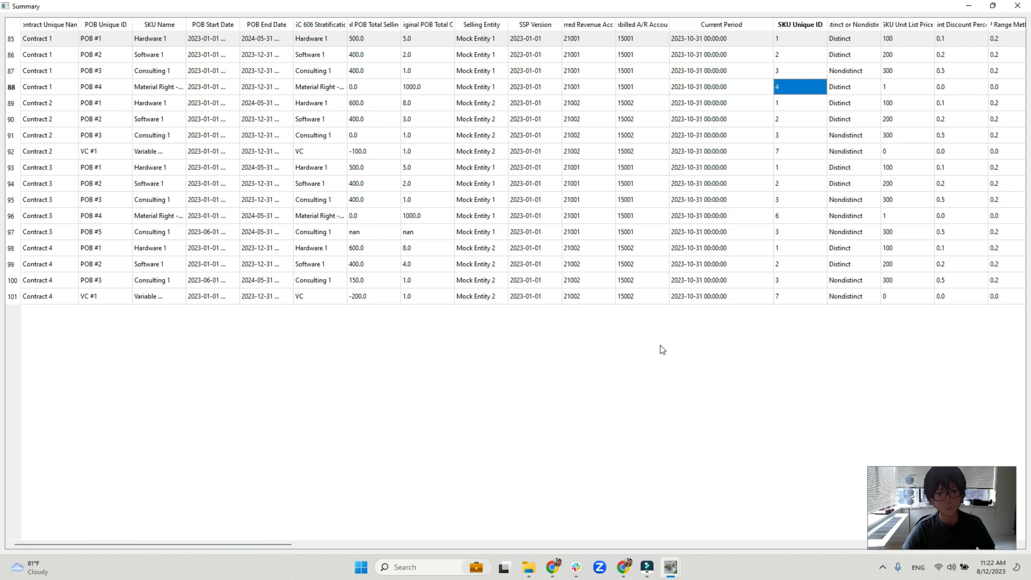
{"action": "left_click", "coordinate": [1017, 6]}
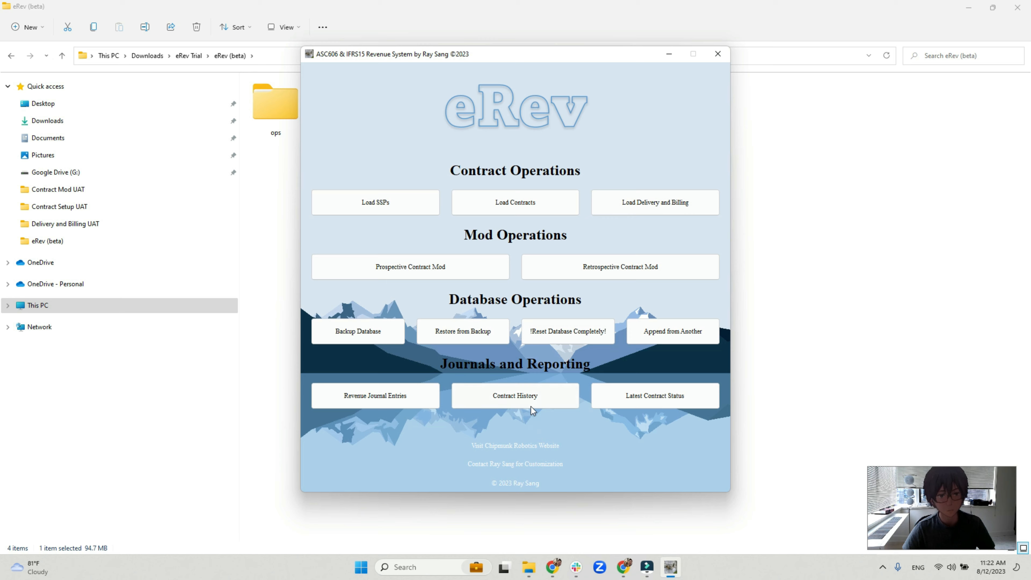
Export the contract history for the range 2023-01-01 to 2023-10-31 and close its summary
{"action": "left_click", "coordinate": [529, 399]}
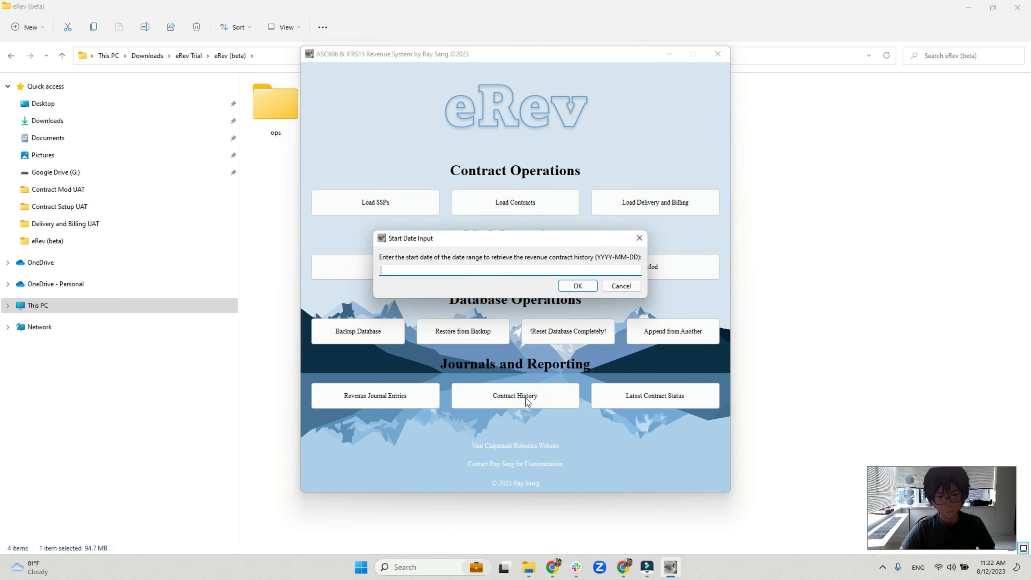
{"action": "type", "text": "2023-01-"}
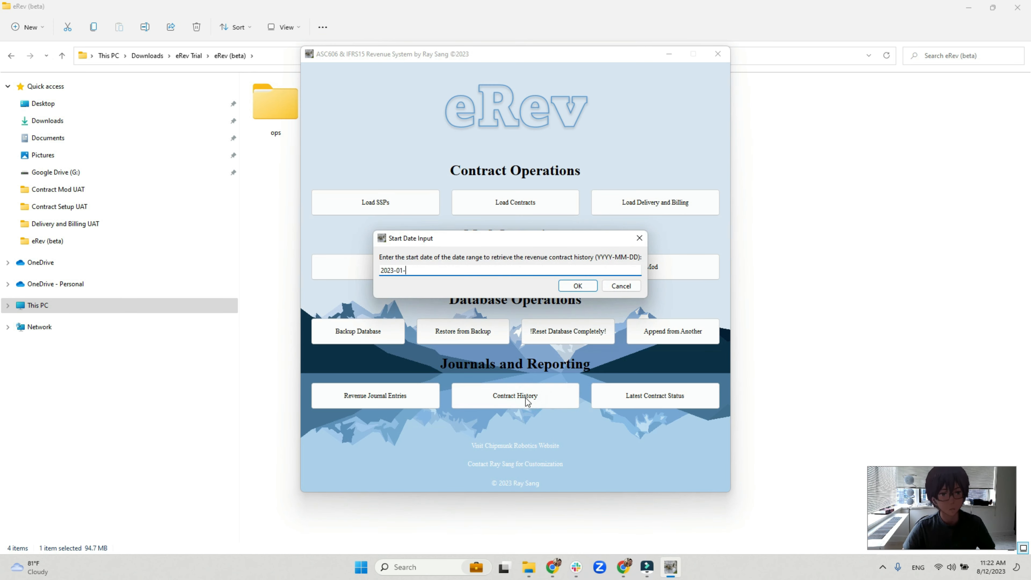
{"action": "type", "text": "31"}
{"action": "key", "text": "Return"}
{"action": "type", "text": "2023-10-31"}
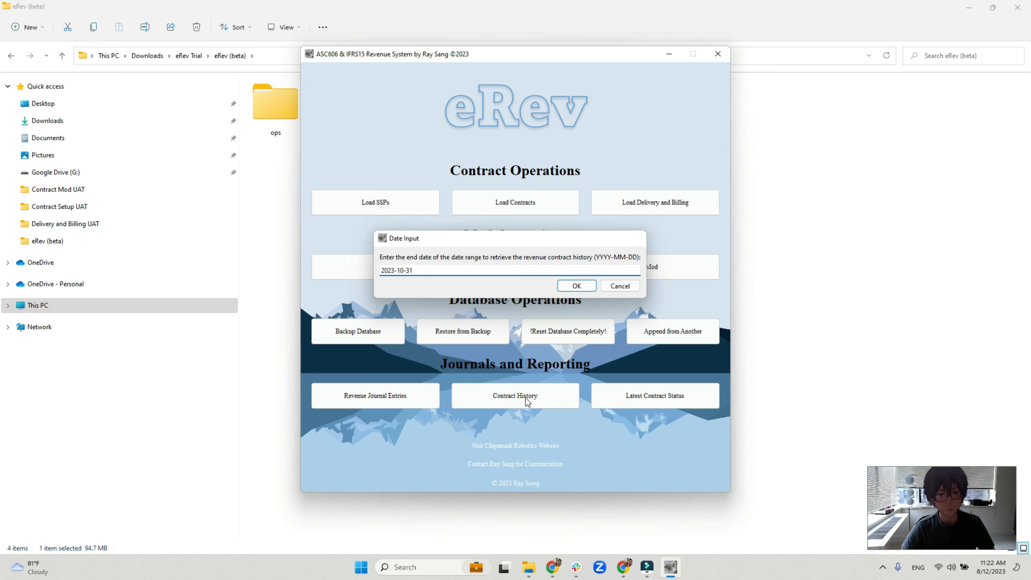
{"action": "key", "text": "Return"}
{"action": "key", "text": "Return"}
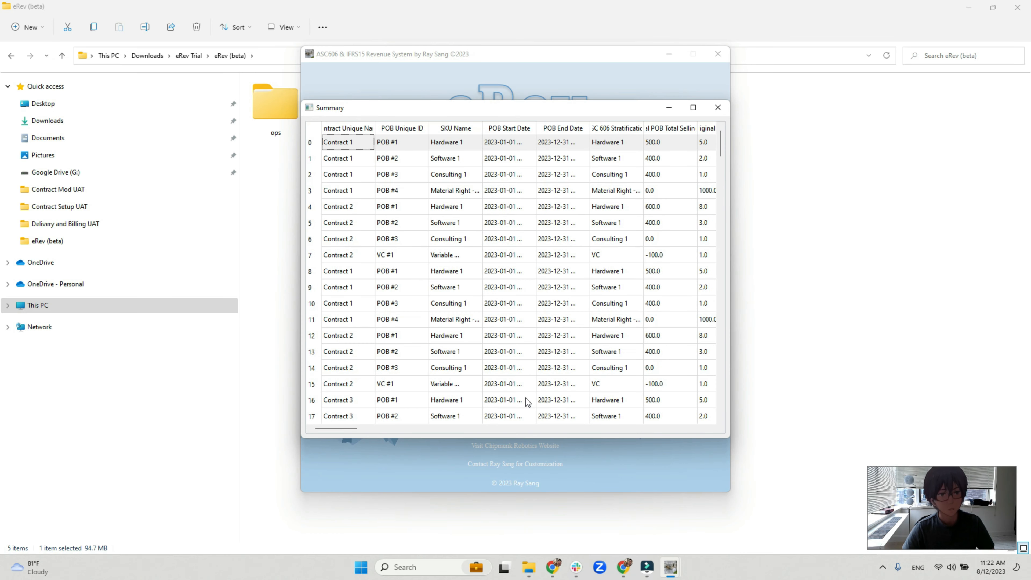
{"action": "left_click", "coordinate": [726, 110]}
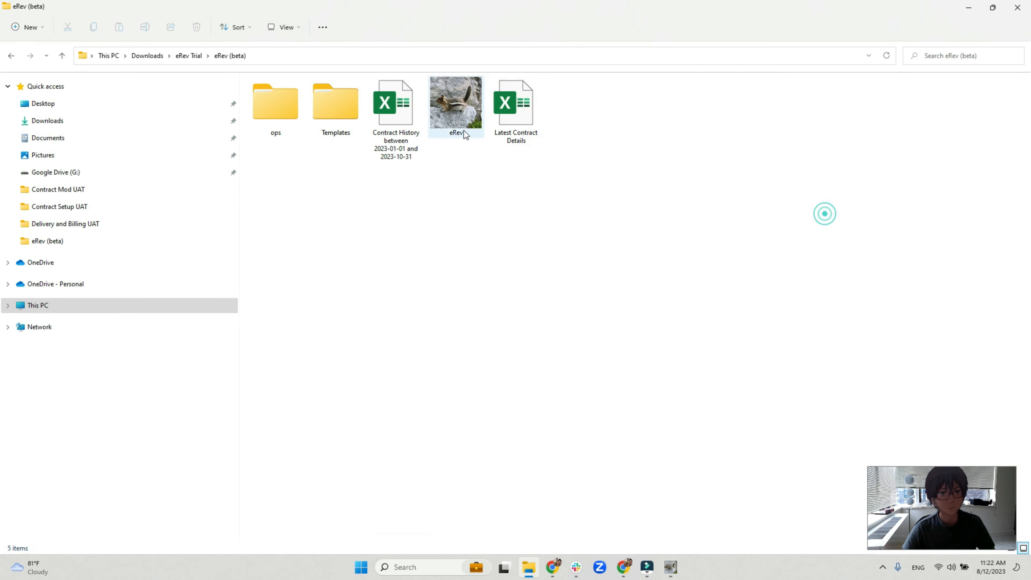
Open the exported contract history workbook in Excel and fit all column widths to their contents
{"action": "left_click", "coordinate": [405, 106]}
{"action": "double_click", "coordinate": [401, 104]}
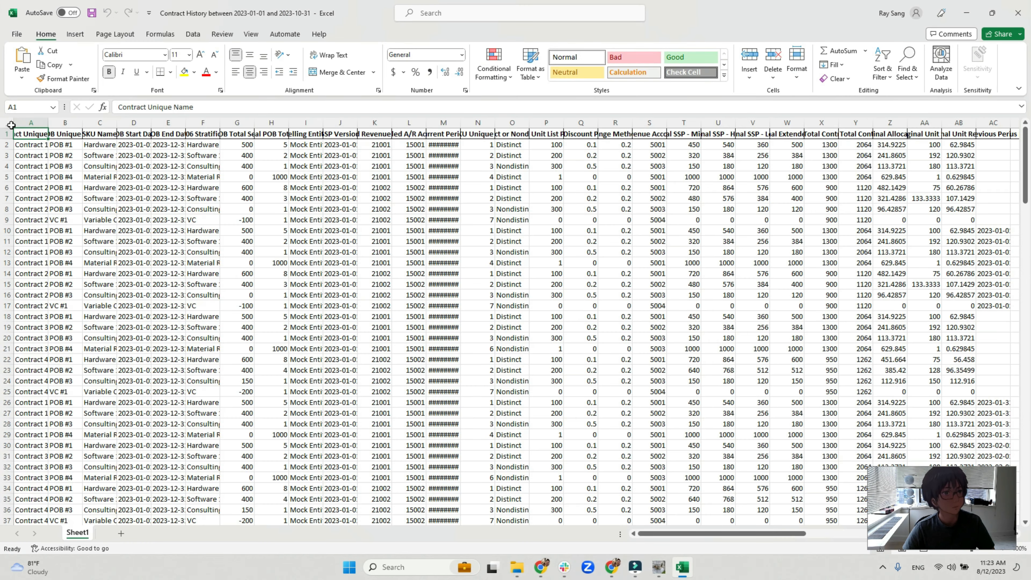
{"action": "key", "text": "ctrl+a"}
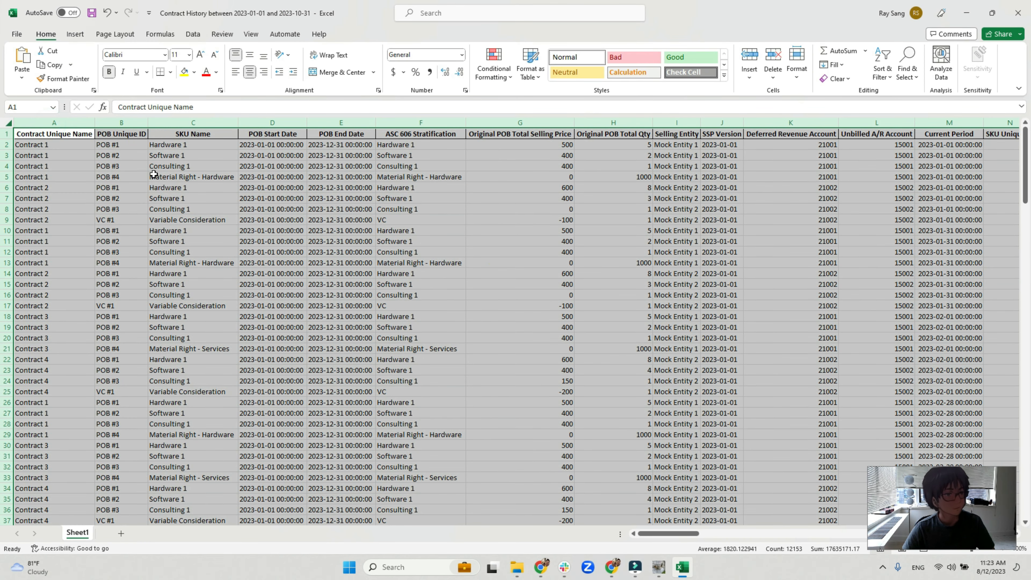
Add filters to the header row and filter Contract Unique Name to show only Contract 1
{"action": "left_click", "coordinate": [76, 133]}
{"action": "left_click", "coordinate": [193, 33]}
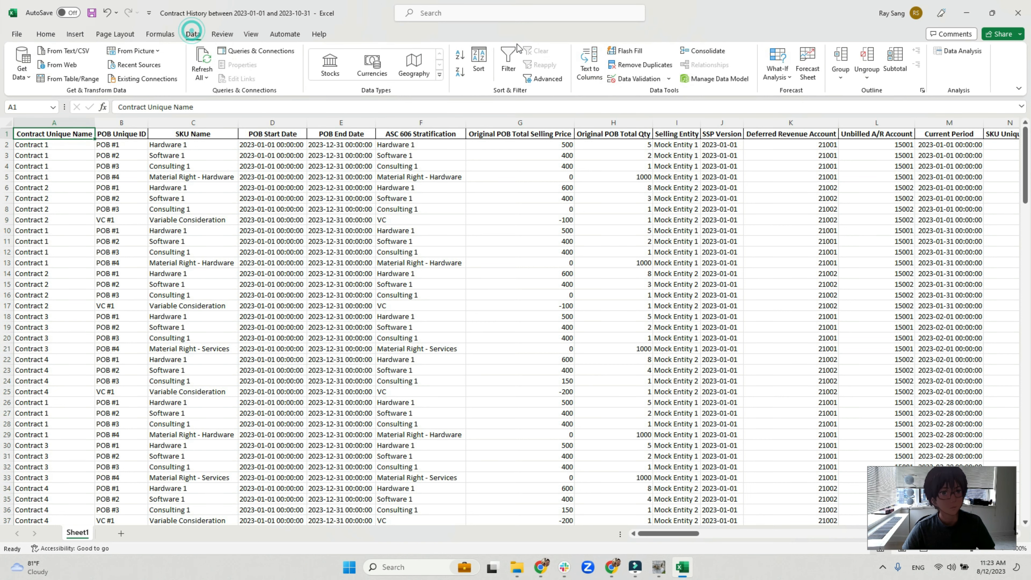
{"action": "left_click", "coordinate": [508, 63]}
{"action": "left_click", "coordinate": [89, 133]}
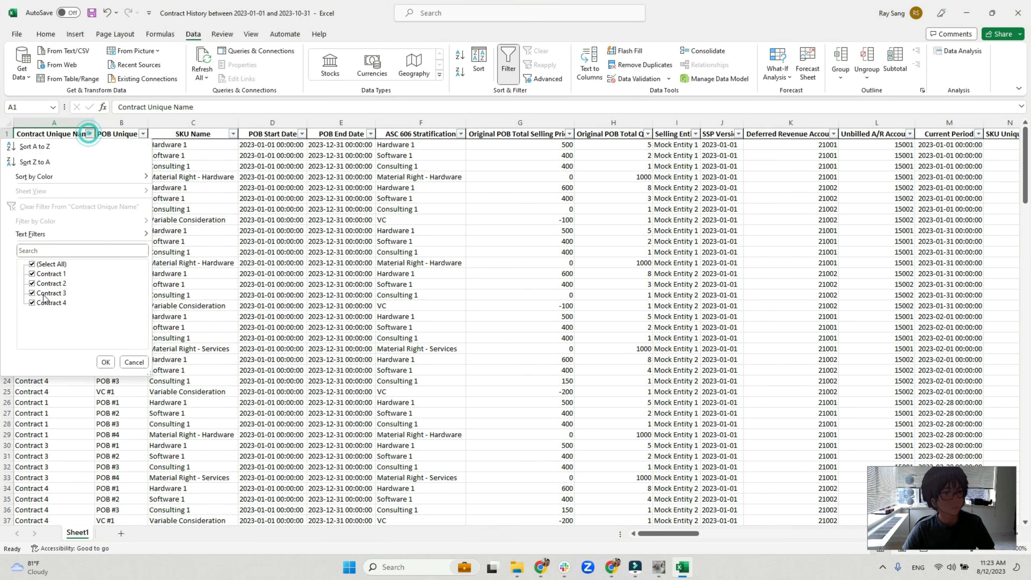
{"action": "left_click", "coordinate": [45, 264]}
{"action": "left_click", "coordinate": [48, 273]}
{"action": "left_click", "coordinate": [106, 362]}
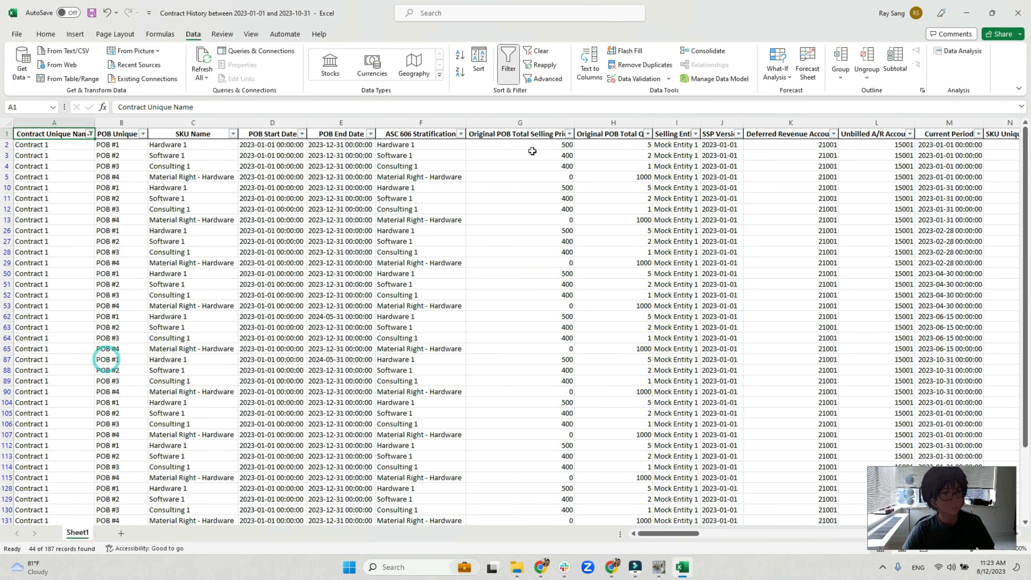
Filter the Current Period column to only January 01, 2023, leaving out January 31 and all other months
{"action": "left_click", "coordinate": [738, 134]}
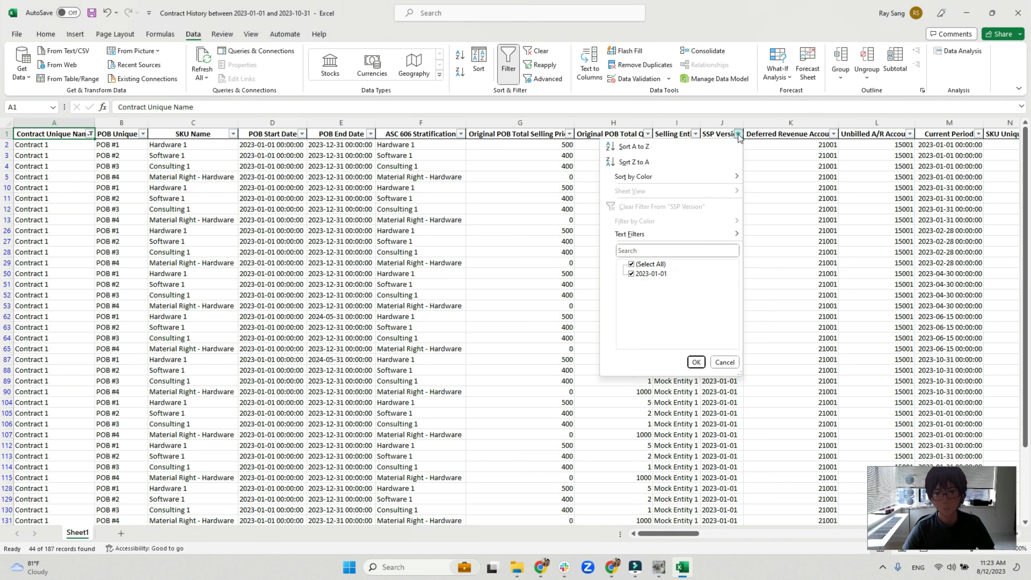
{"action": "left_click", "coordinate": [778, 141]}
{"action": "left_click", "coordinate": [986, 135]}
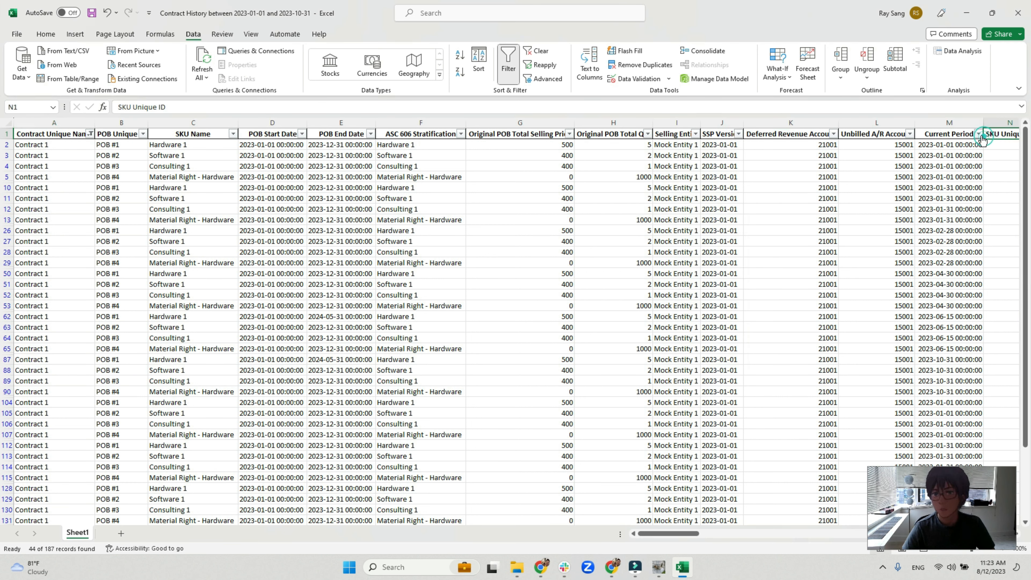
{"action": "left_click", "coordinate": [978, 134]}
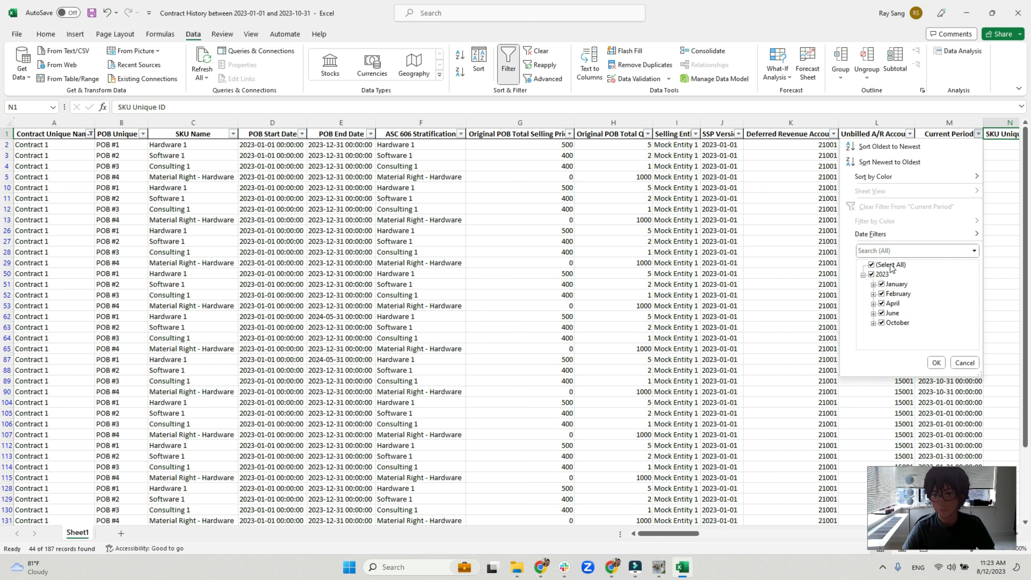
{"action": "left_click", "coordinate": [871, 264]}
{"action": "left_click", "coordinate": [881, 284]}
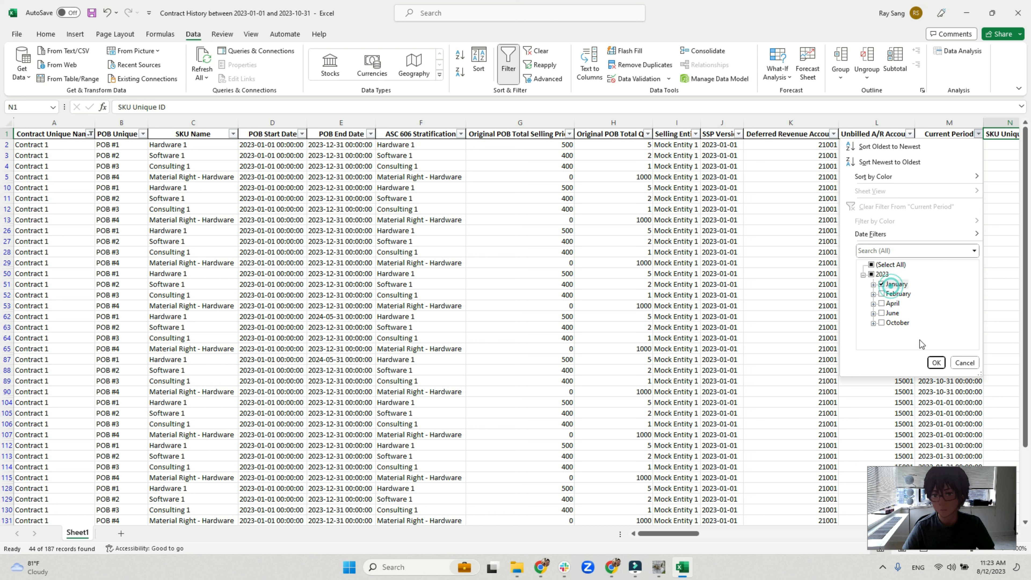
{"action": "left_click", "coordinate": [873, 284]}
{"action": "left_click", "coordinate": [892, 303]}
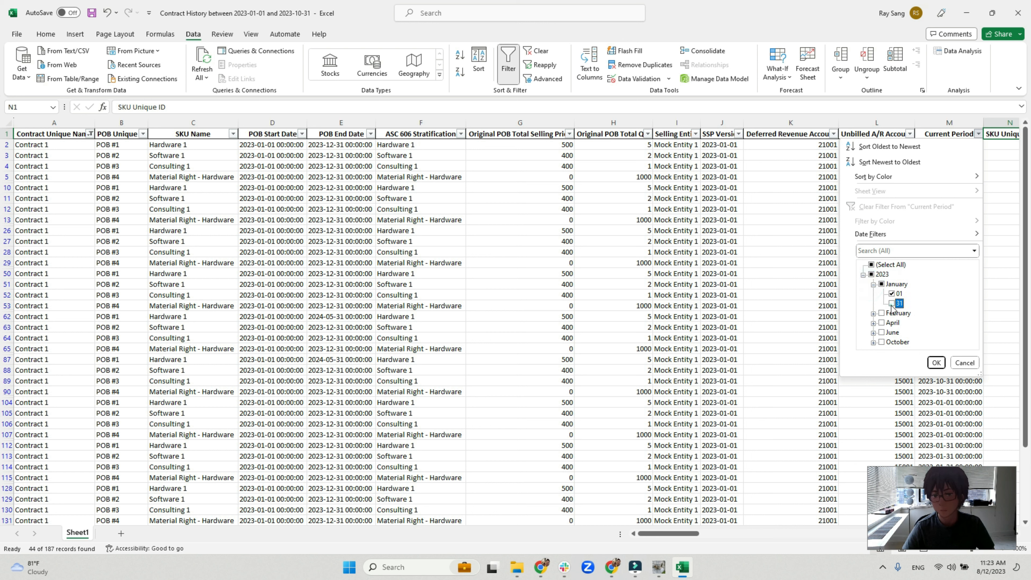
{"action": "left_click", "coordinate": [932, 362]}
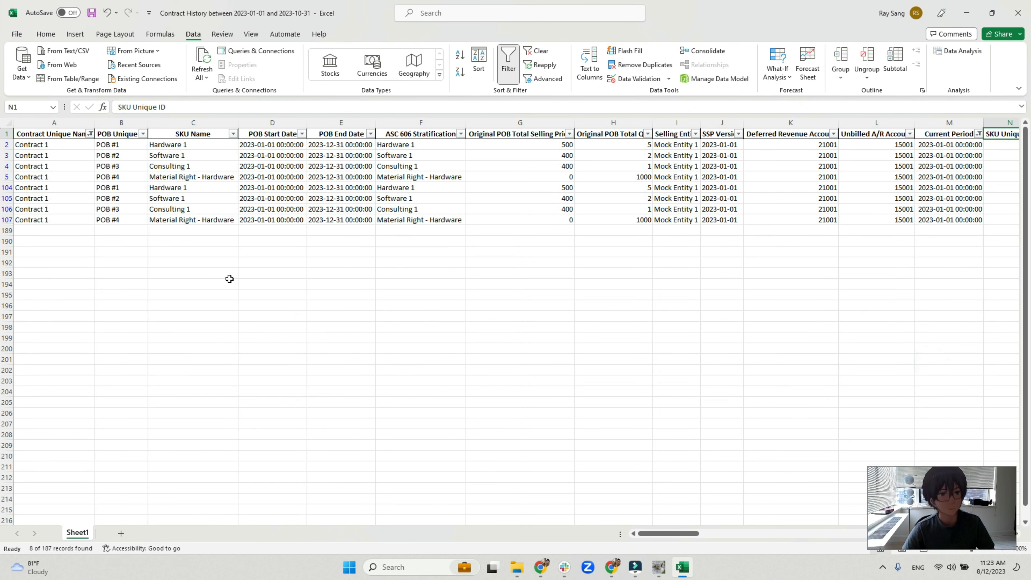
Compare the two sets of Contract 1 rows, rows 2 to 5 and rows 104 to 107, for duplicated entries
{"action": "left_click", "coordinate": [189, 201]}
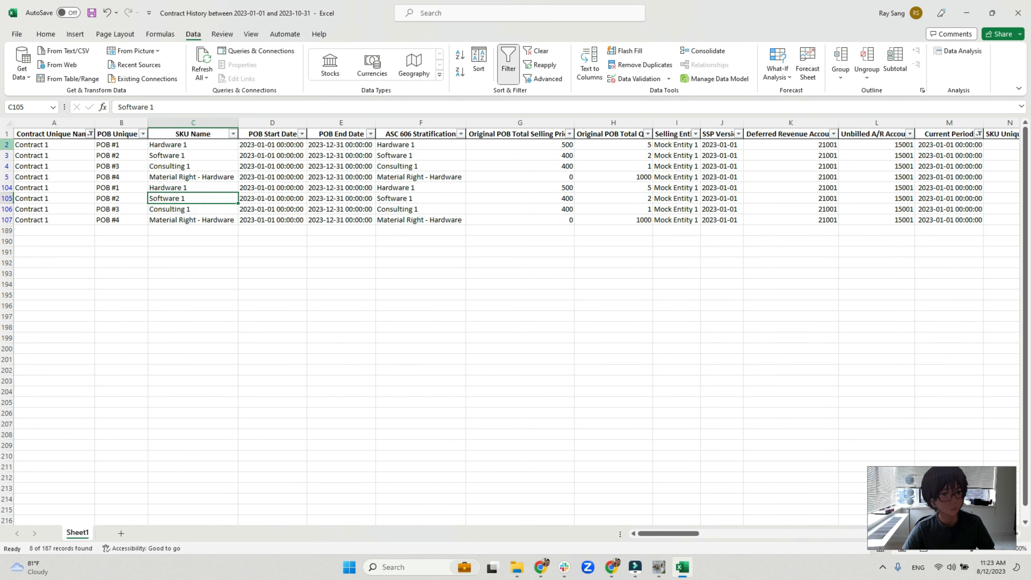
{"action": "left_click_drag", "start_coordinate": [7, 144], "coordinate": [6, 177]}
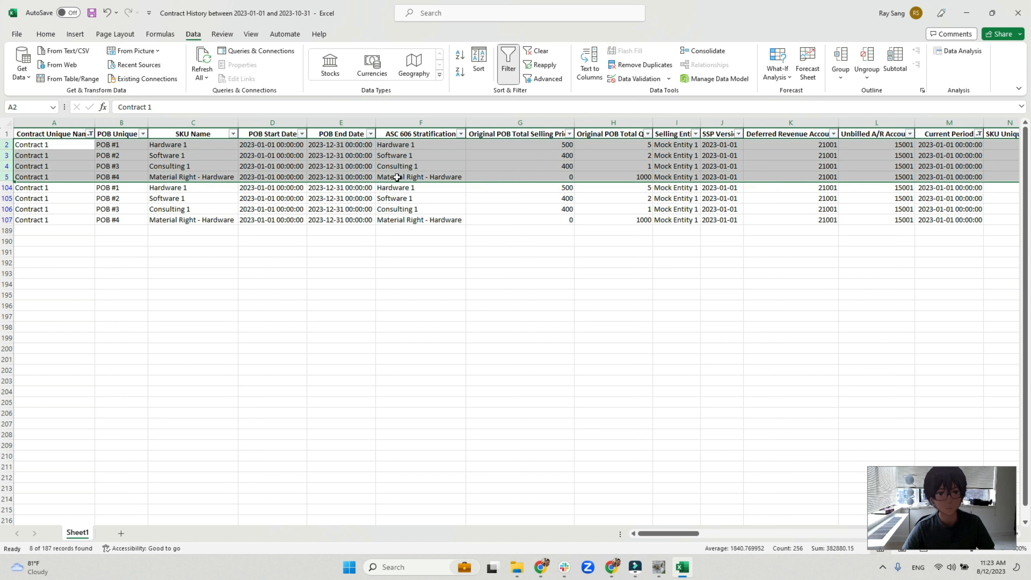
{"action": "left_click_drag", "start_coordinate": [7, 187], "coordinate": [6, 220]}
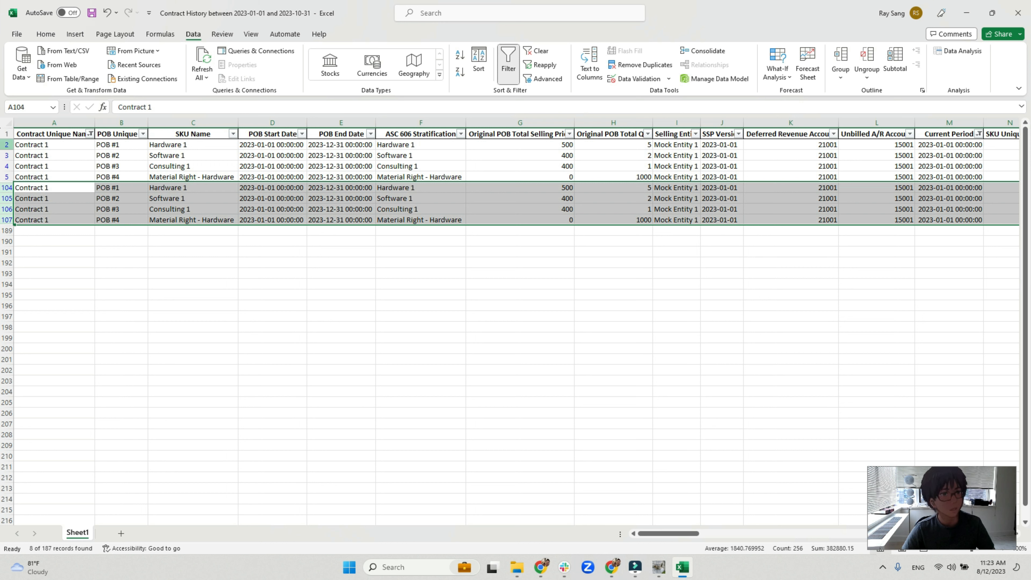
{"action": "left_click_drag", "start_coordinate": [7, 145], "coordinate": [7, 219]}
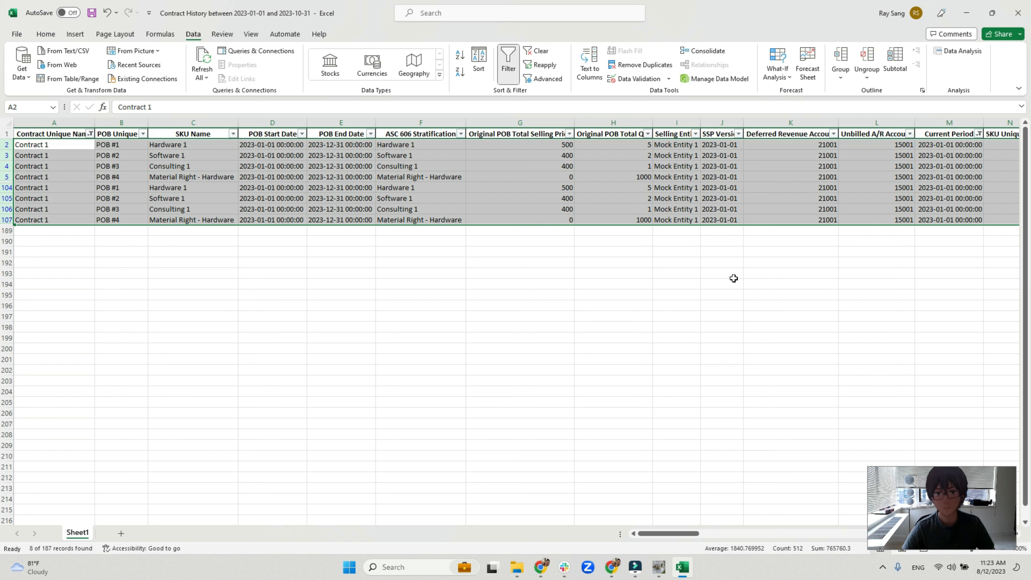
Close the contract history workbook without saving changes and return to eRev
{"action": "left_click", "coordinate": [658, 566]}
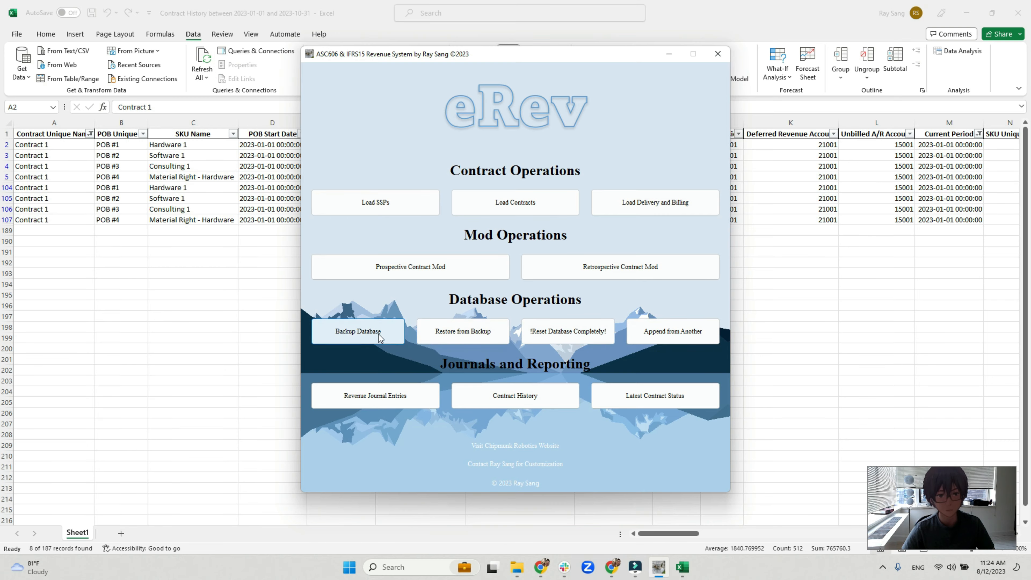
{"action": "left_click", "coordinate": [358, 331]}
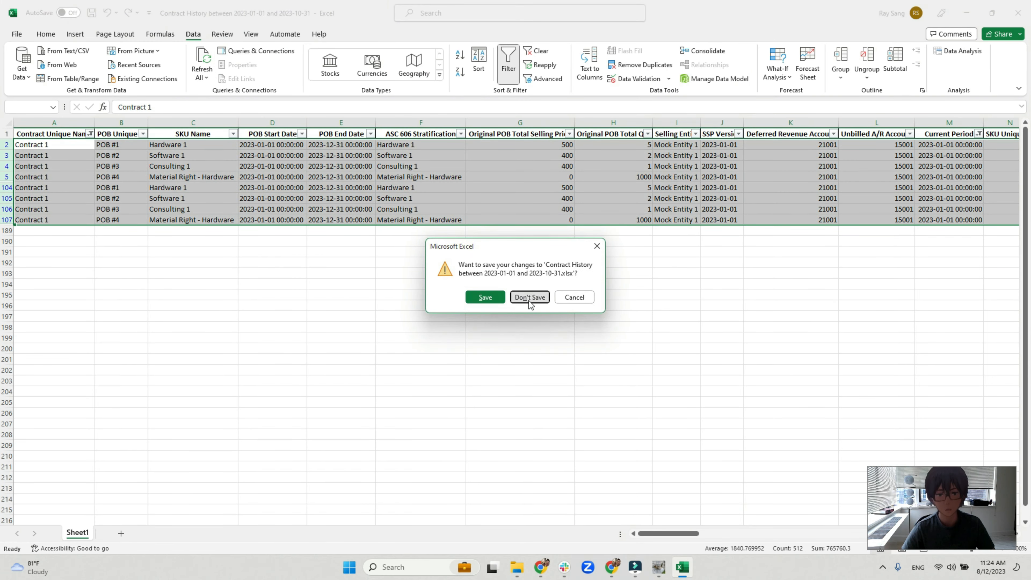
{"action": "left_click", "coordinate": [529, 300]}
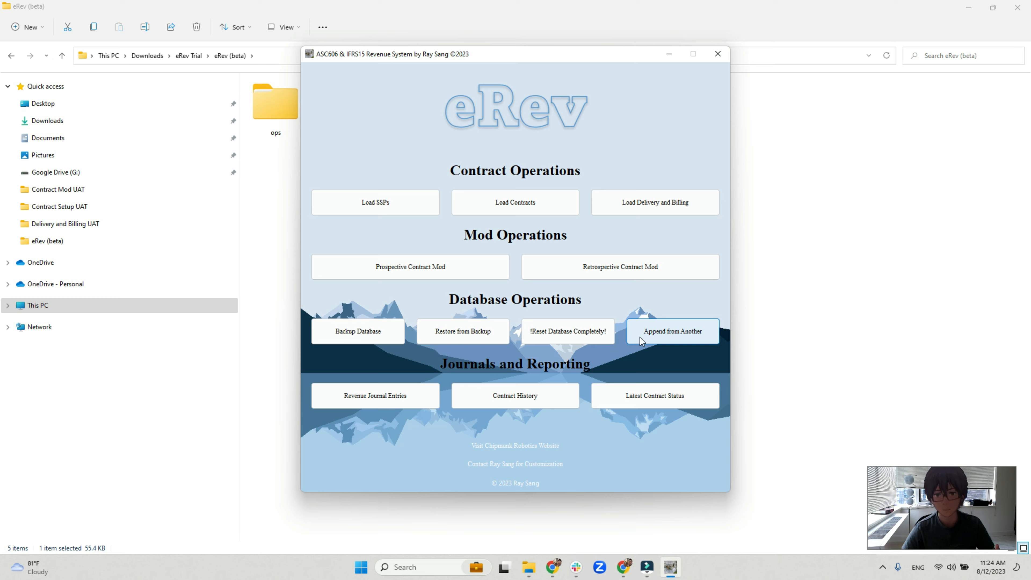
Reset the current database completely, confirming the wipe, and close eRev
{"action": "left_click", "coordinate": [587, 340]}
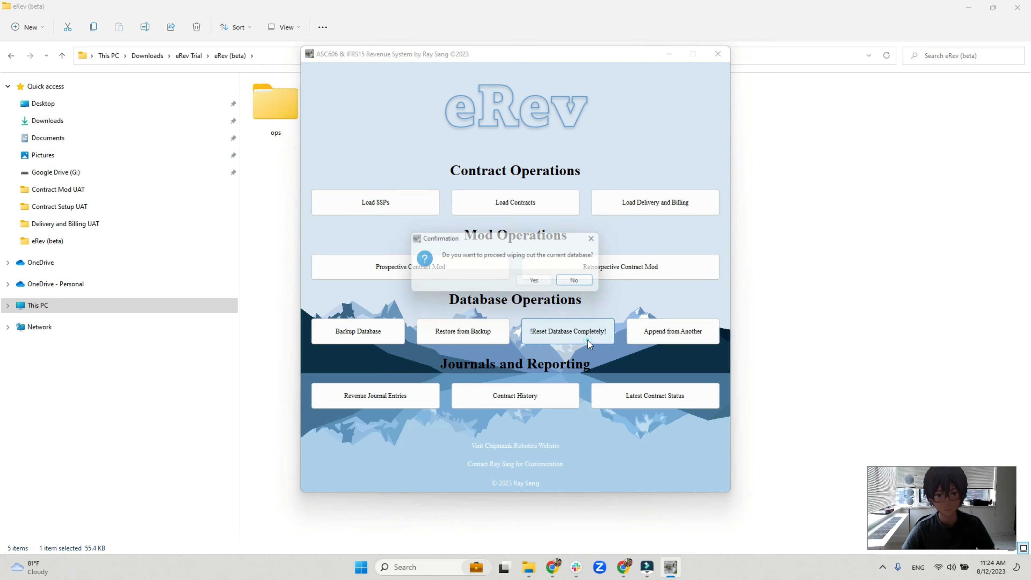
{"action": "left_click", "coordinate": [537, 283]}
{"action": "left_click", "coordinate": [570, 284]}
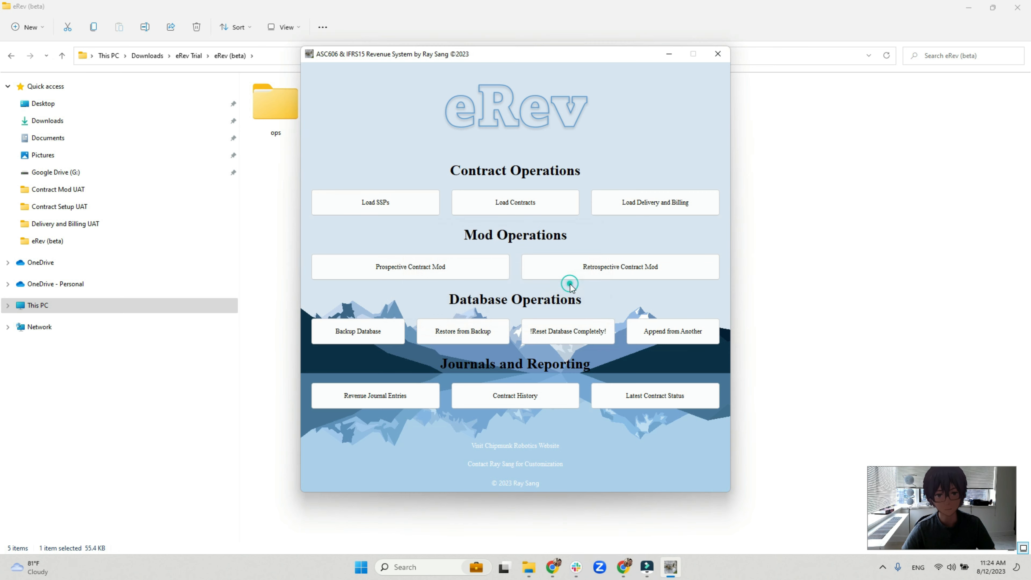
{"action": "left_click", "coordinate": [652, 291]}
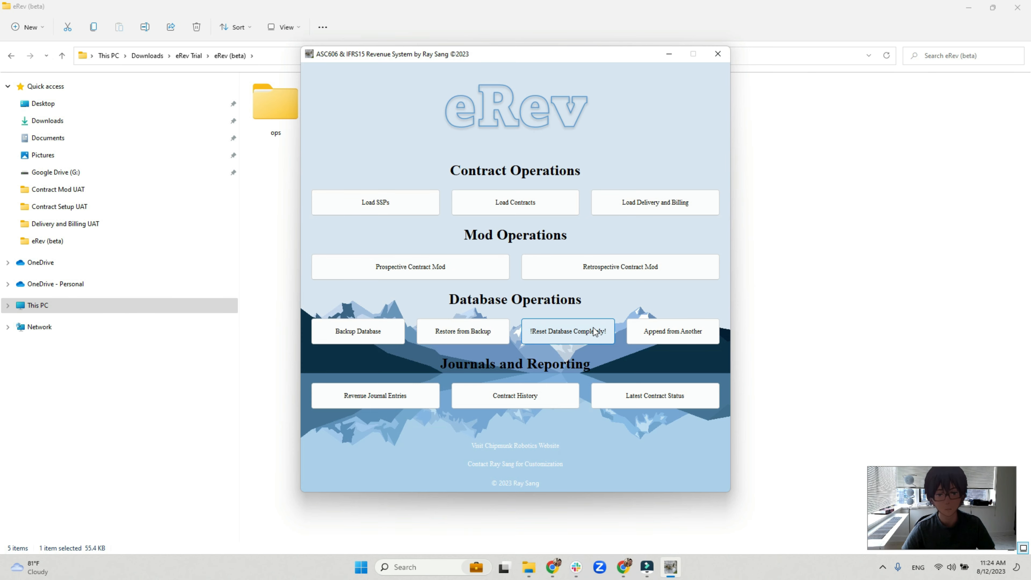
{"action": "left_click", "coordinate": [724, 58]}
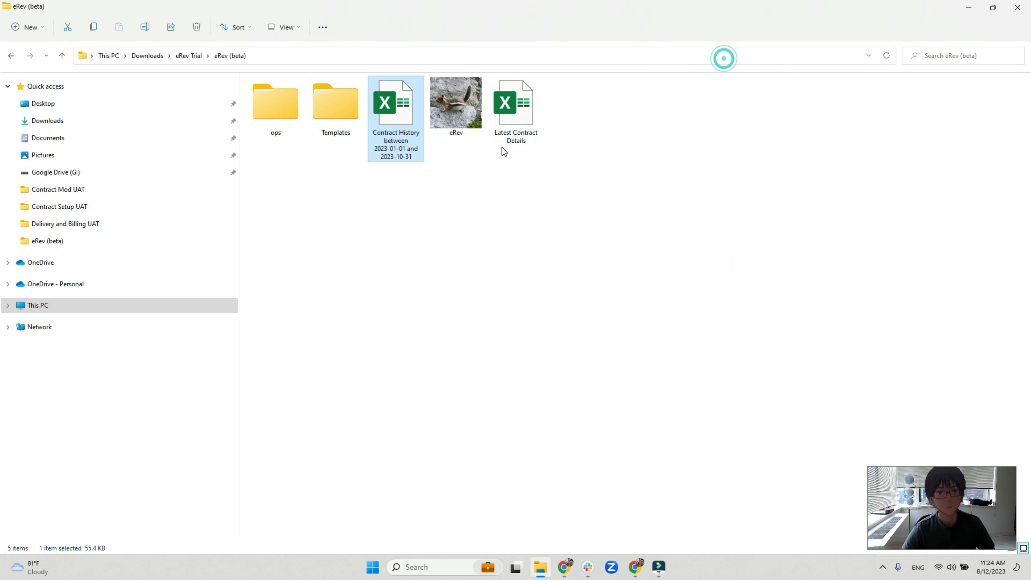
Relaunch eRev from the eRev (beta) folder and restore the ASC606 database from the backup
{"action": "double_click", "coordinate": [463, 115]}
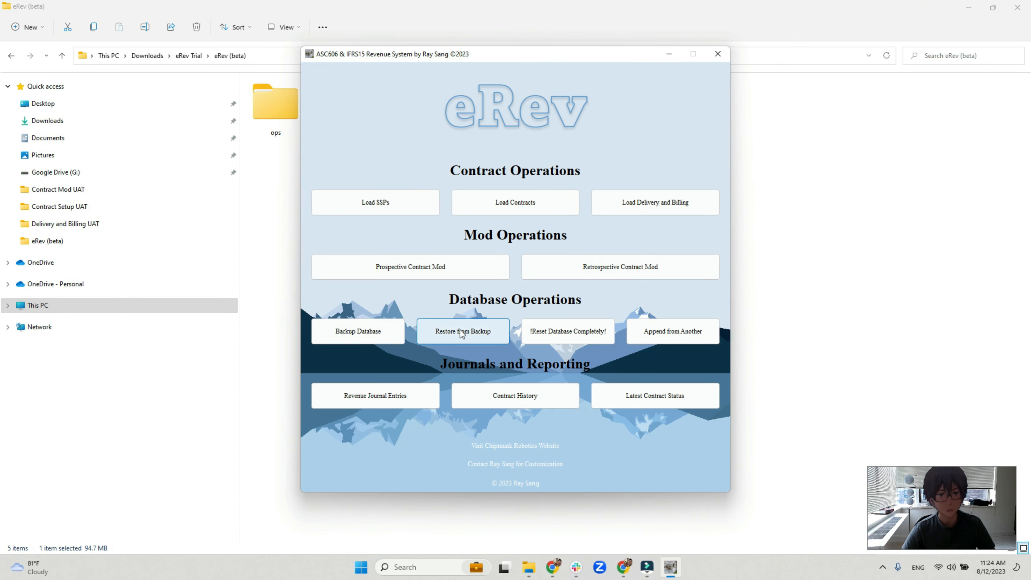
{"action": "left_click", "coordinate": [461, 331]}
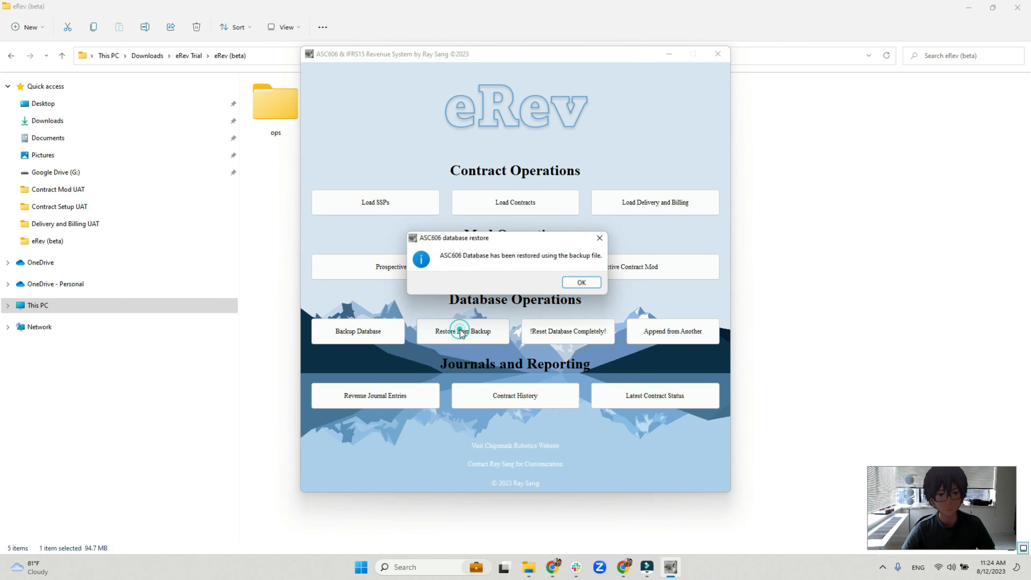
{"action": "left_click", "coordinate": [582, 283]}
Export the latest contract status after the restore, check the Current Period column at full width in the enlarged summary, and close it
{"action": "left_click", "coordinate": [665, 392]}
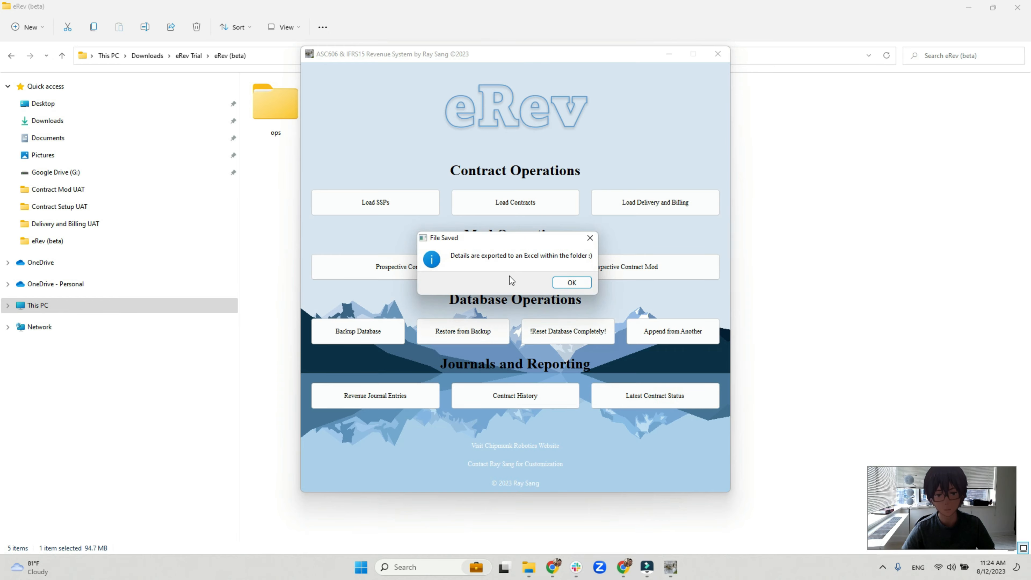
{"action": "left_click", "coordinate": [569, 283]}
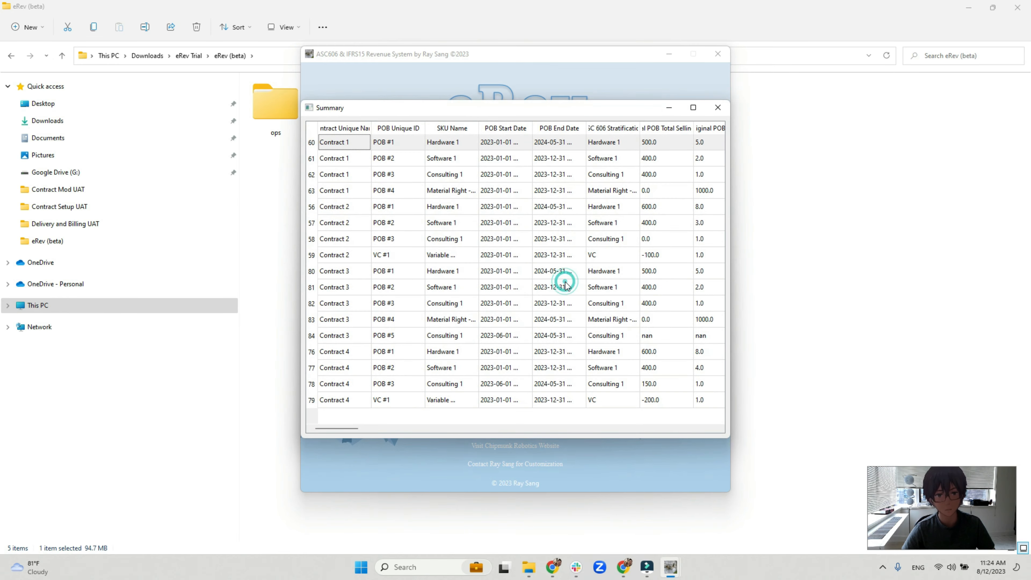
{"action": "left_click", "coordinate": [693, 108]}
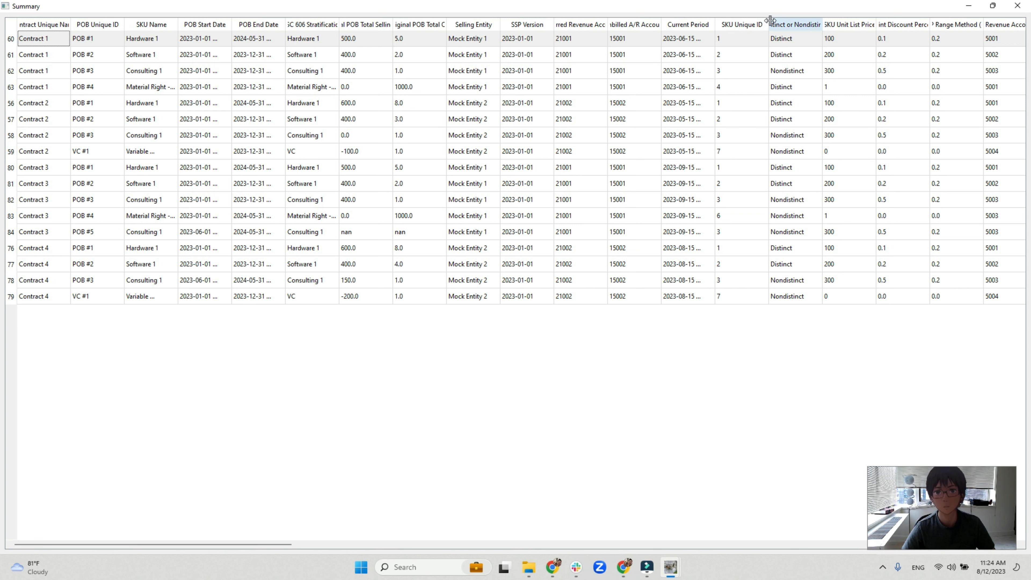
{"action": "double_click", "coordinate": [715, 24]}
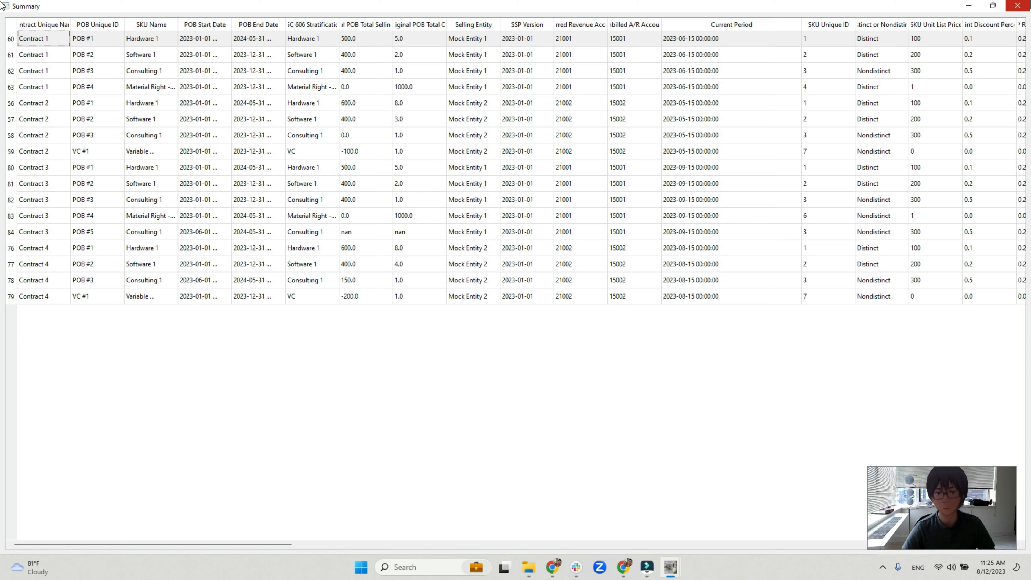
{"action": "left_click", "coordinate": [1017, 6]}
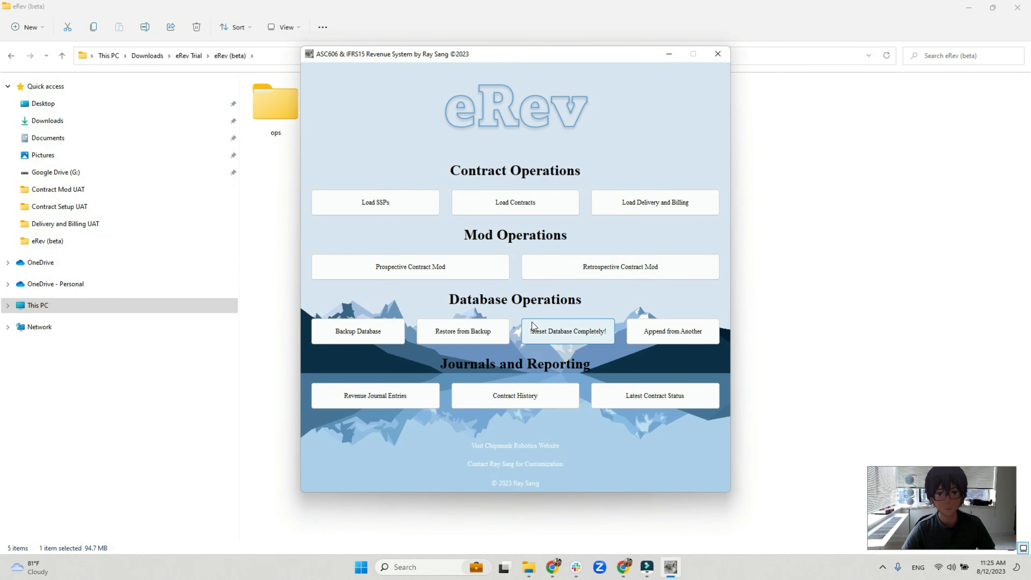
Load the "Full delivery 10.31.2023" file from the Delivery and Billing UAT folder as delivery and billing data for period 2023-10-31
{"action": "left_click", "coordinate": [669, 206]}
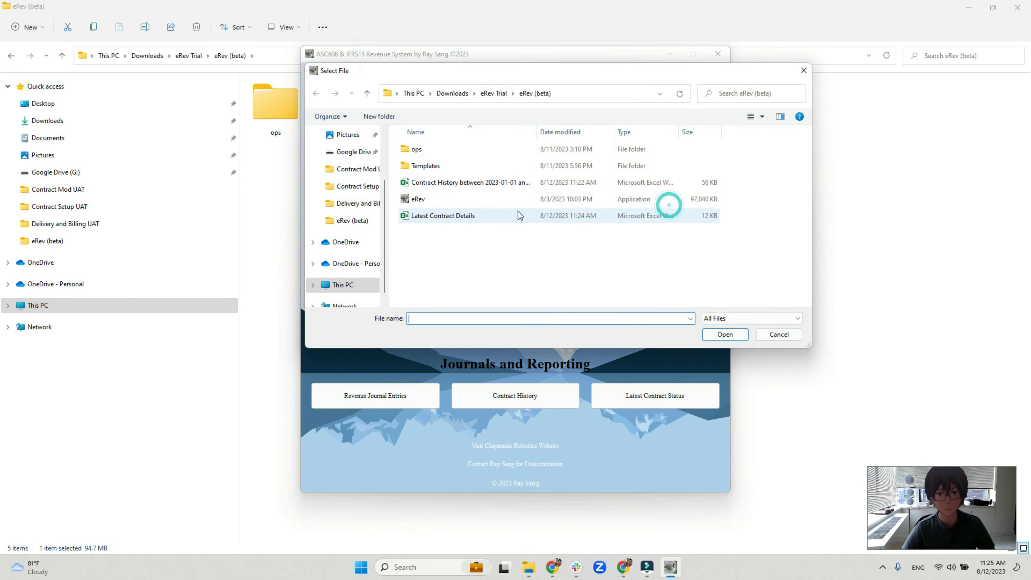
{"action": "double_click", "coordinate": [467, 163]}
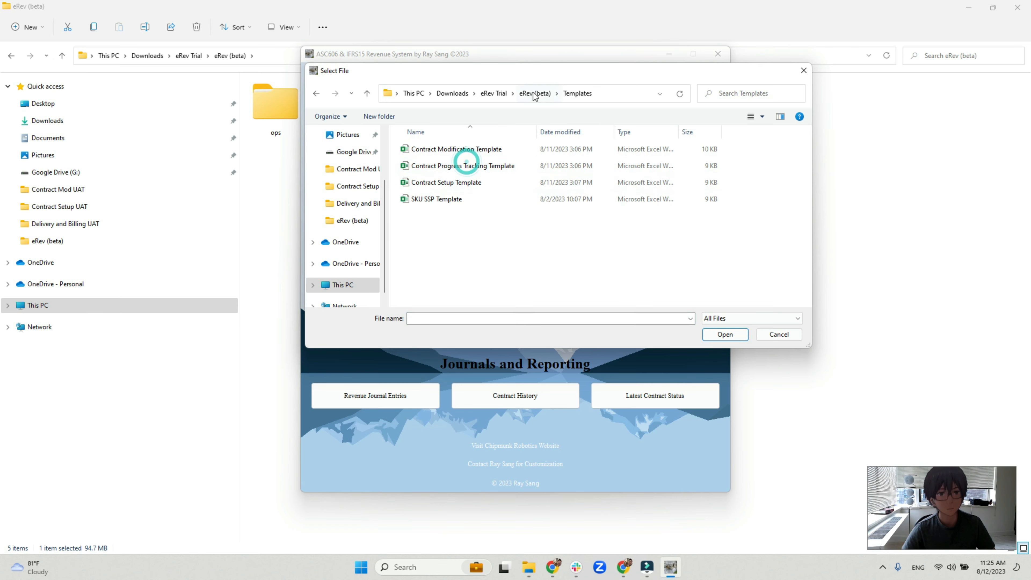
{"action": "left_click", "coordinate": [452, 93]}
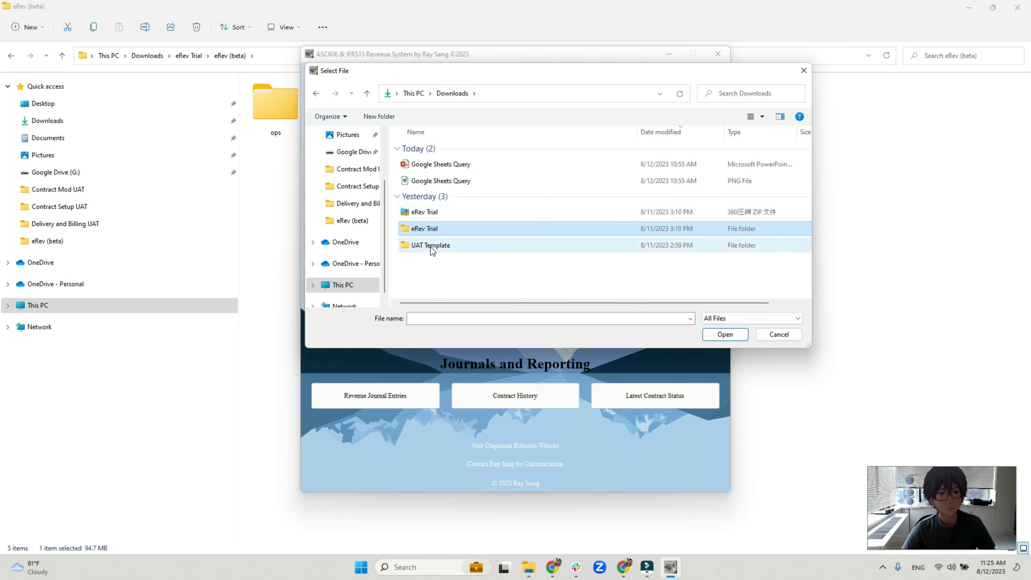
{"action": "double_click", "coordinate": [430, 245]}
{"action": "double_click", "coordinate": [463, 183]}
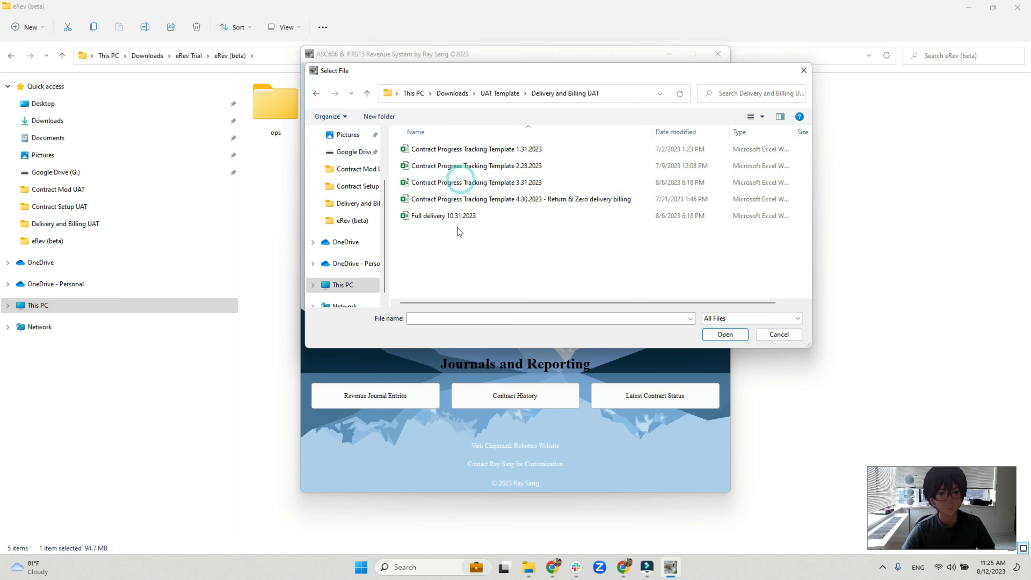
{"action": "double_click", "coordinate": [472, 215]}
{"action": "type", "text": "2023"}
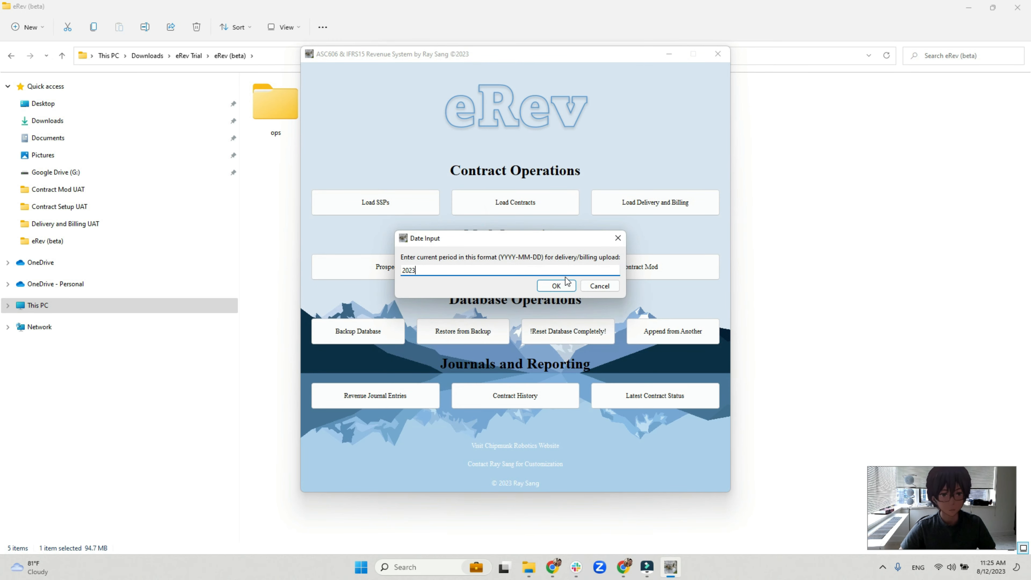
{"action": "type", "text": "-10-31"}
{"action": "key", "text": "Return"}
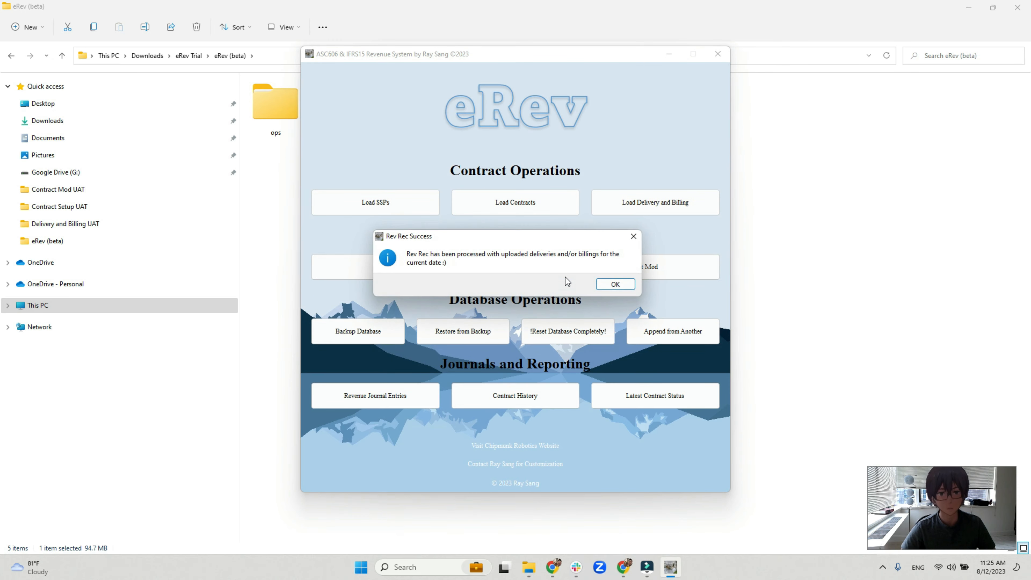
{"action": "key", "text": "Return"}
Export the latest contract status, check the Current Period column at full width in the enlarged summary, and return to the eRev main window
{"action": "left_click", "coordinate": [623, 390]}
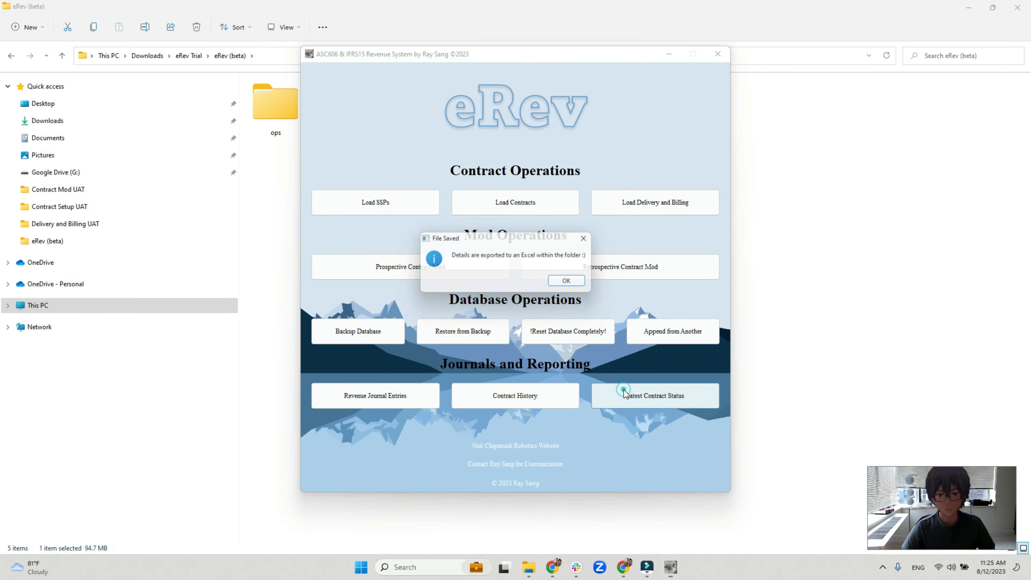
{"action": "left_click", "coordinate": [576, 282]}
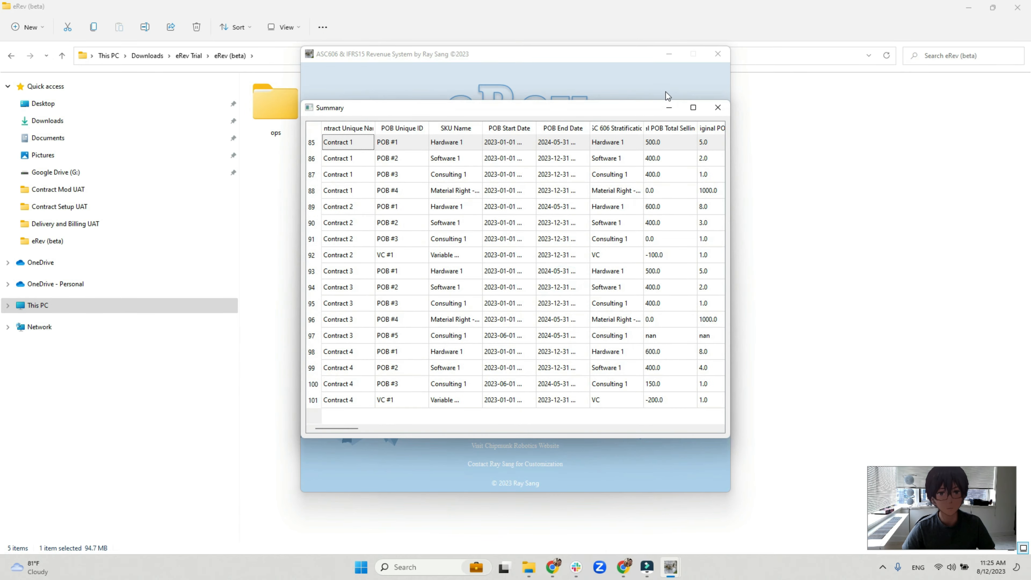
{"action": "double_click", "coordinate": [695, 110]}
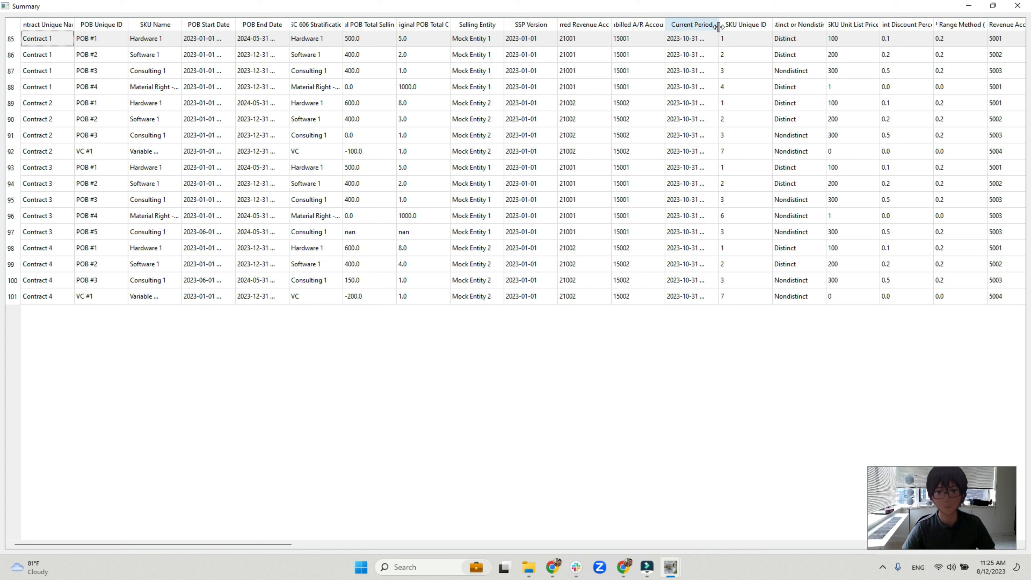
{"action": "left_click_drag", "start_coordinate": [719, 25], "coordinate": [763, 25]}
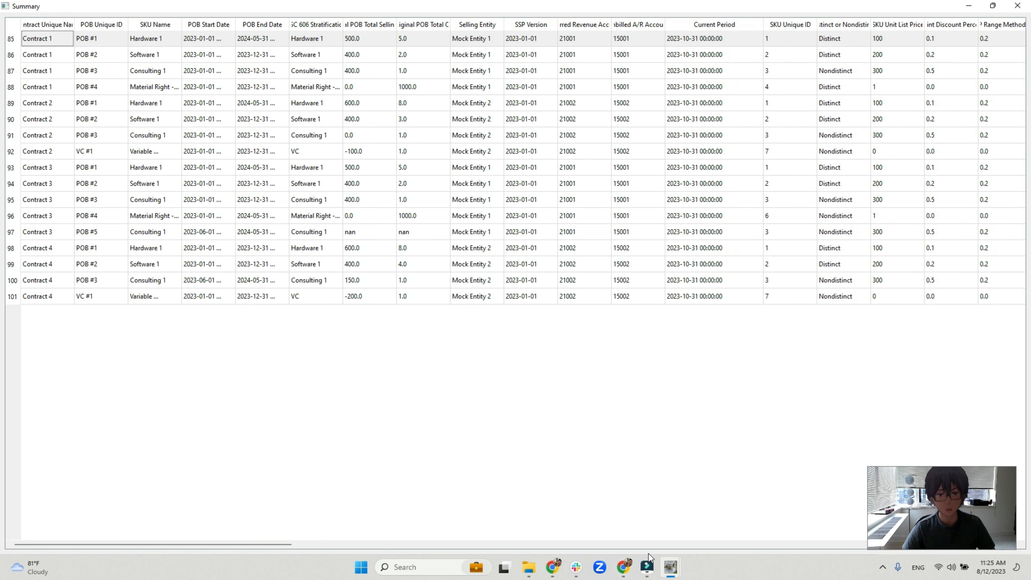
{"action": "mouse_move", "coordinate": [670, 566]}
{"action": "left_click", "coordinate": [621, 514]}
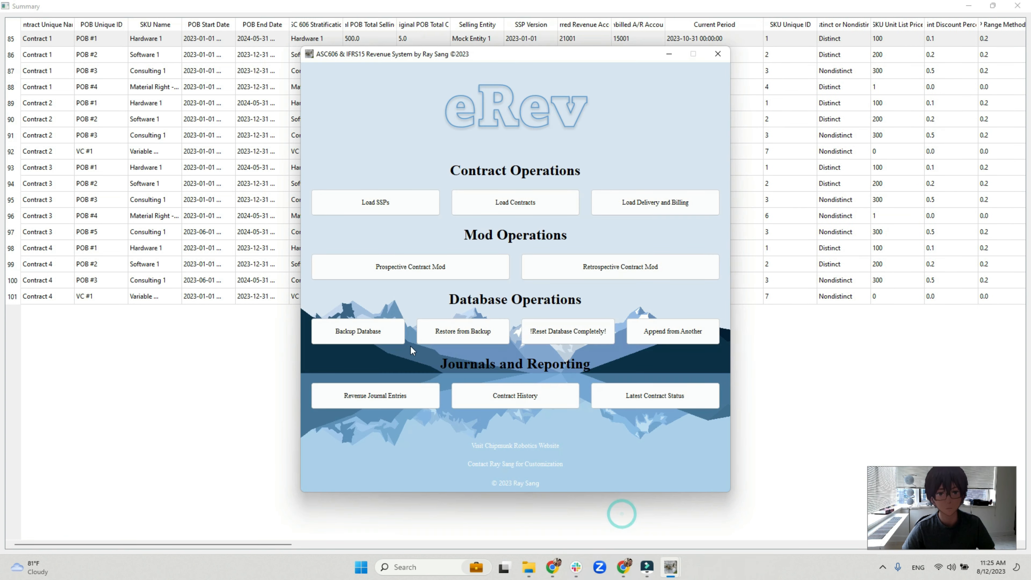